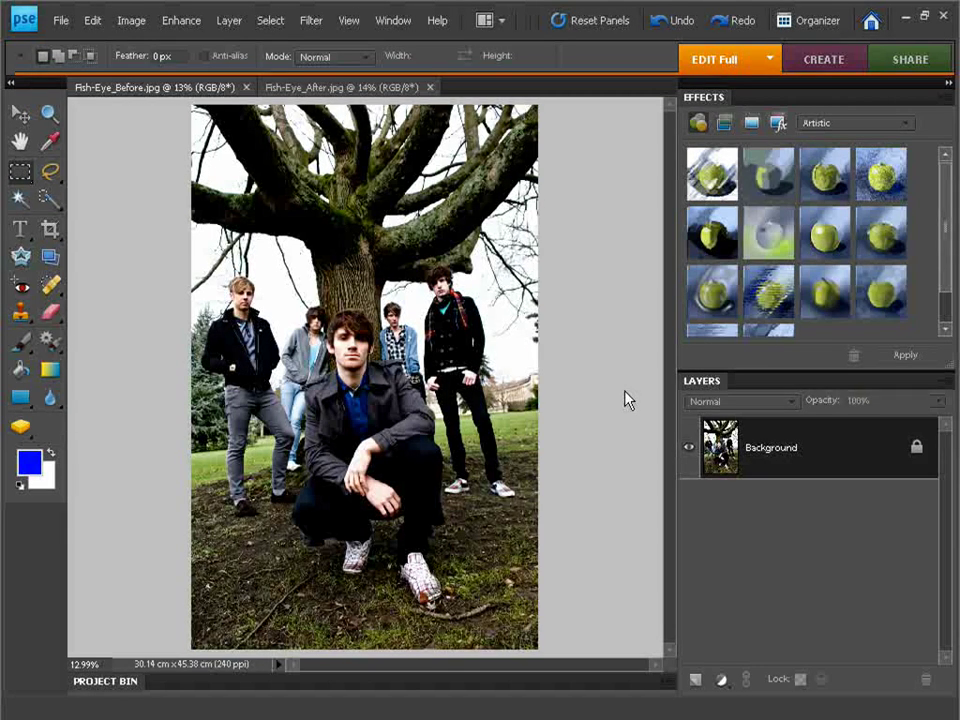
# Step: View Fish-Eye_After.jpg for reference, and crop Fish-Eye_Before.jpg to a square of about 30.14 cm around the band and lower branches
pyautogui.click(352, 88)
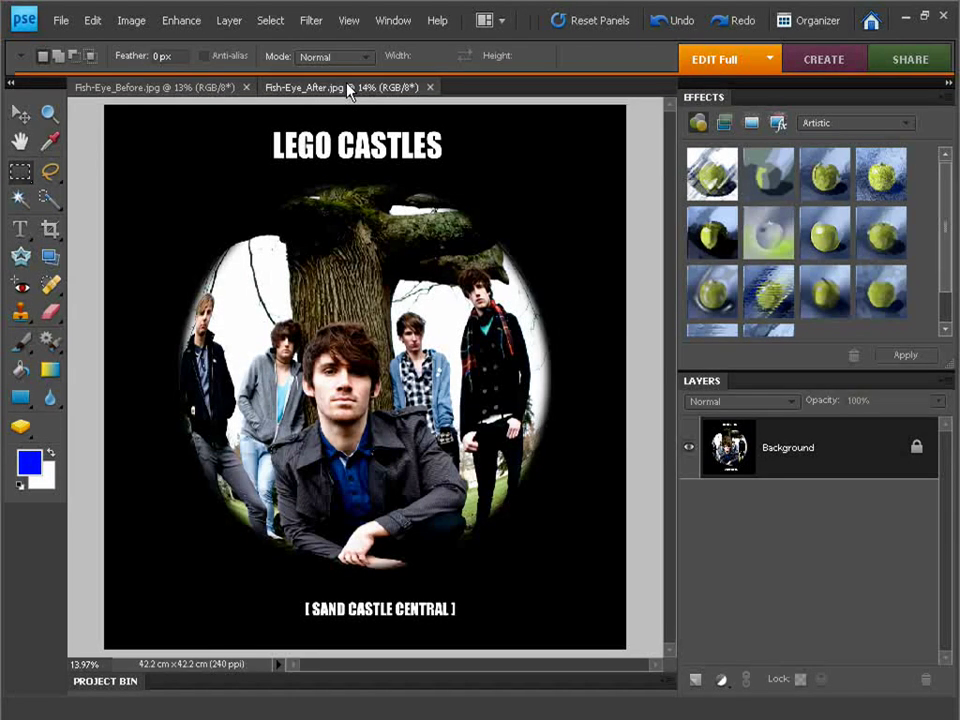
pyautogui.click(203, 90)
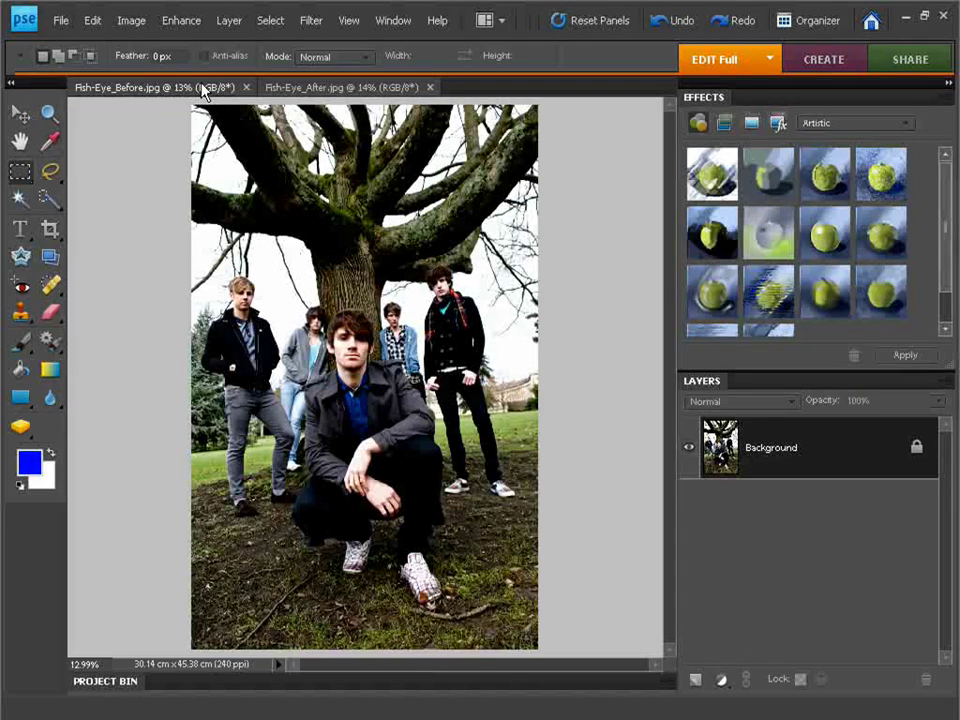
pyautogui.click(54, 236)
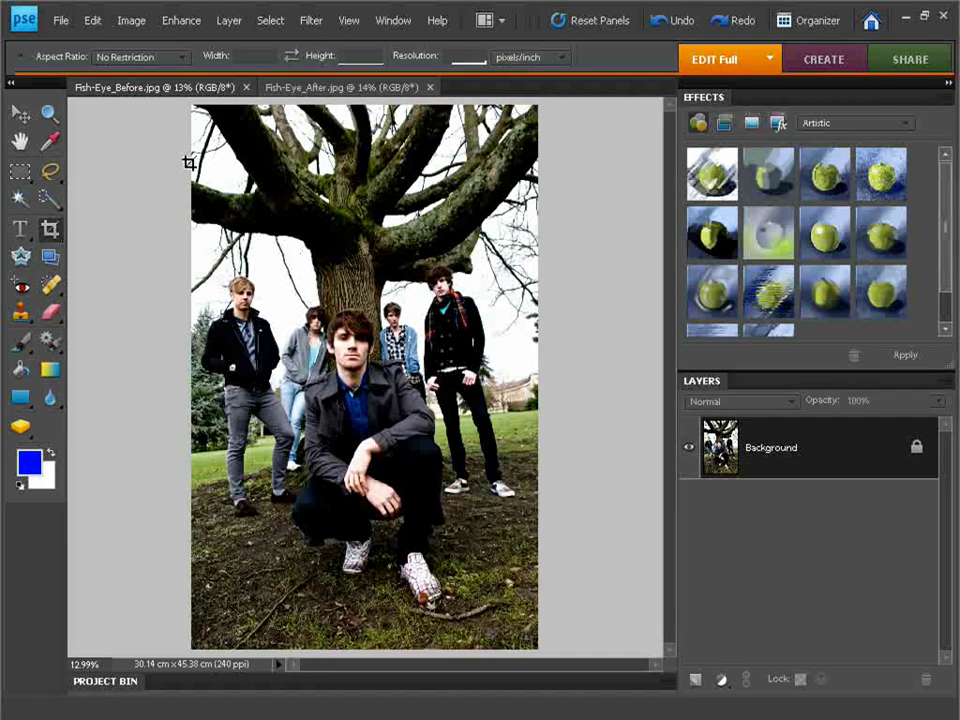
pyautogui.moveTo(189, 162); pyautogui.dragTo(531, 607)
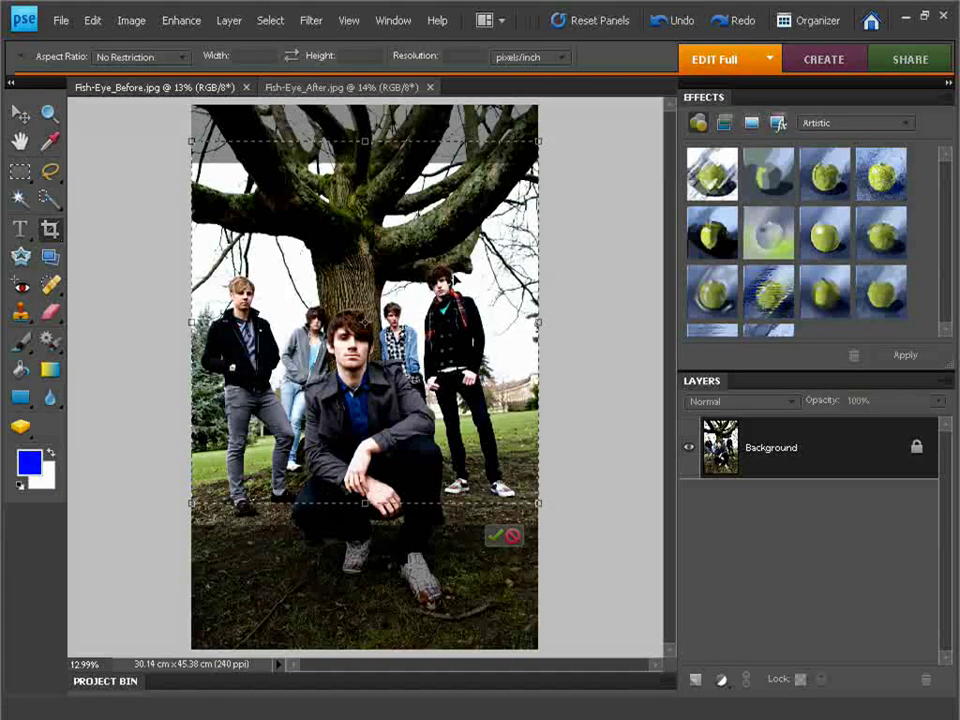
pyautogui.moveTo(455, 297)
pyautogui.mouseDown()
pyautogui.moveTo(452, 392)
pyautogui.moveTo(452, 330)
pyautogui.moveTo(475, 300)
pyautogui.moveTo(411, 300)
pyautogui.moveTo(452, 312)
pyautogui.moveTo(486, 300)
pyautogui.moveTo(443, 301)
pyautogui.moveTo(447, 313)
pyautogui.moveTo(455, 308)
pyautogui.mouseUp()
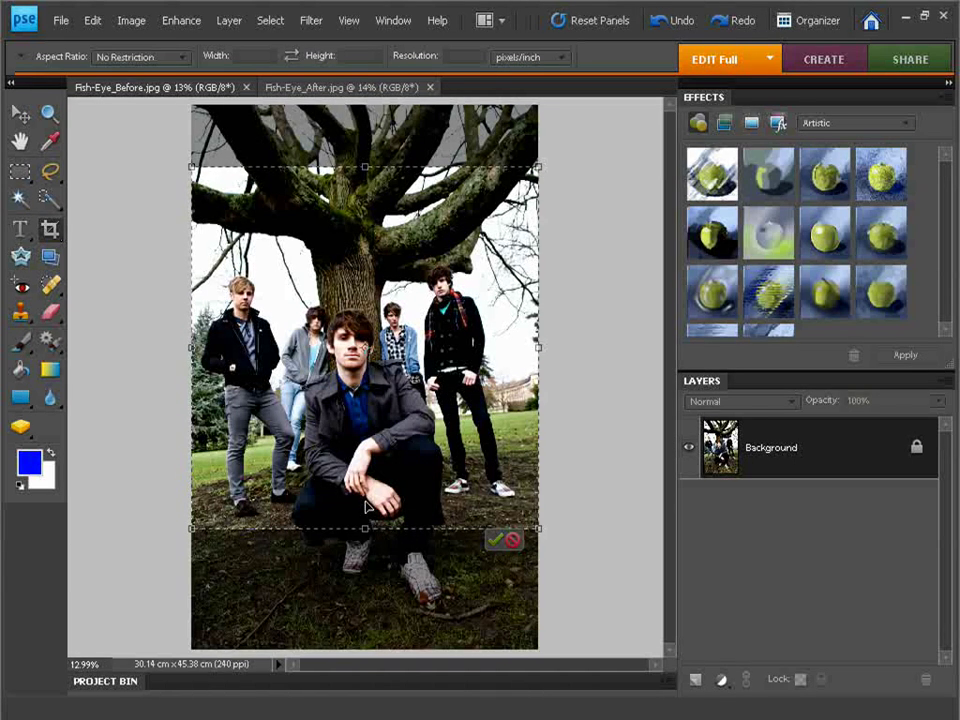
pyautogui.click(498, 541)
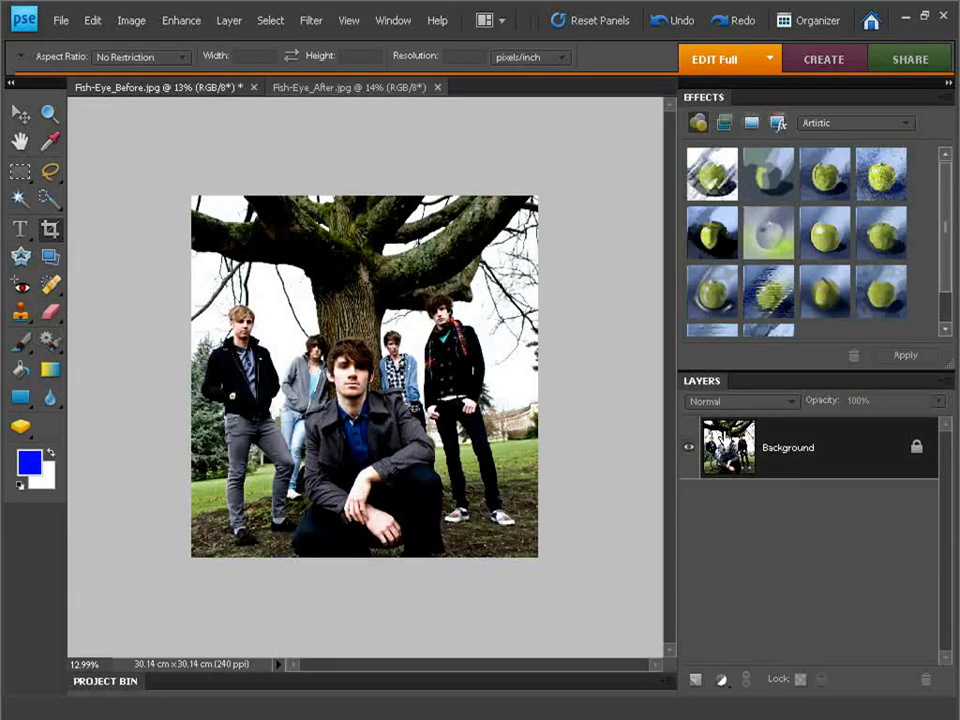
# Step: Duplicate the Background layer of the cropped photo
pyautogui.moveTo(738, 431); pyautogui.dragTo(697, 680)
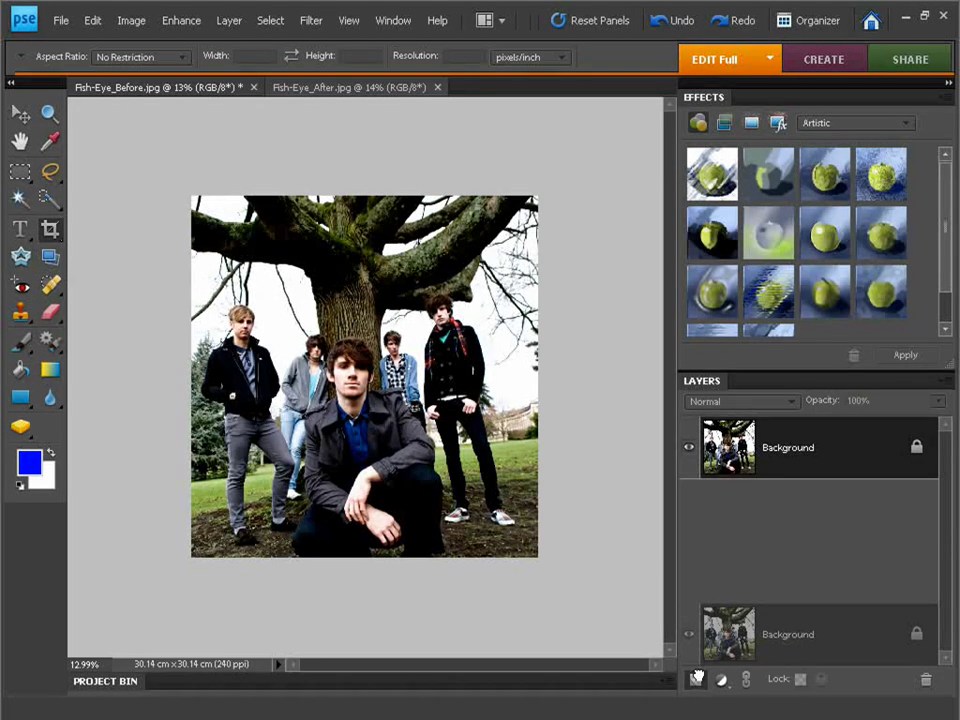
pyautogui.moveTo(697, 680); pyautogui.dragTo(697, 679)
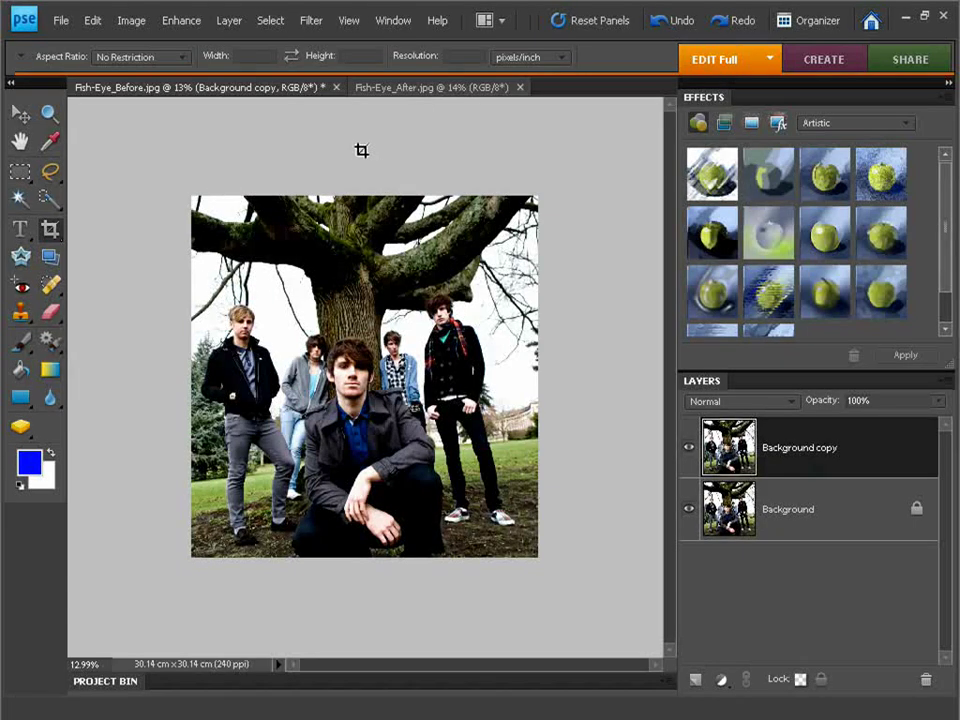
pyautogui.hotkey('ctrl', '0')
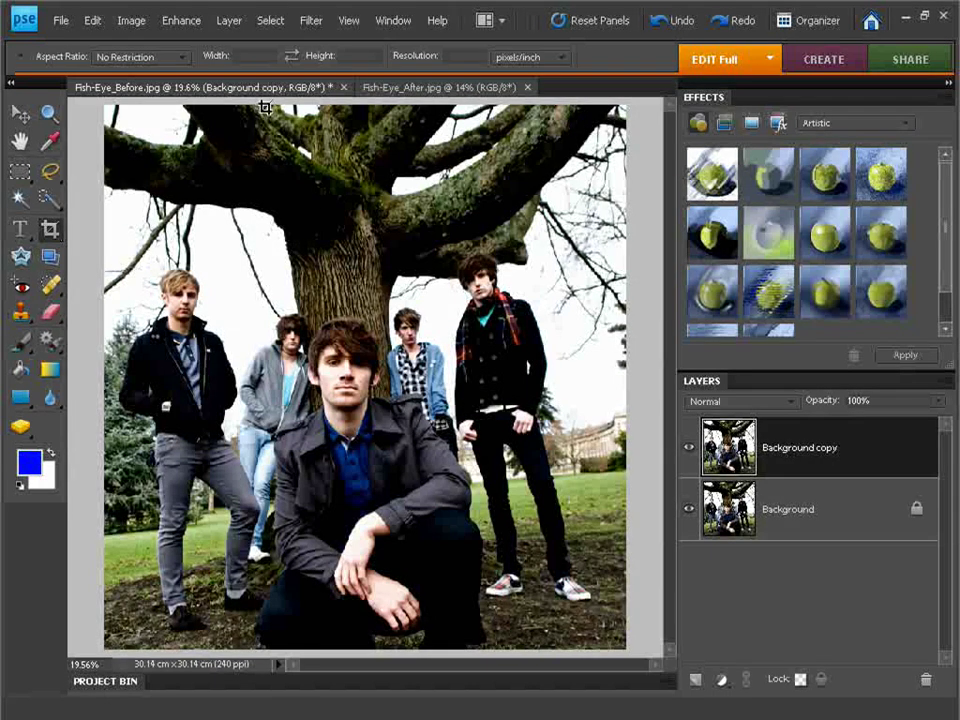
# Step: Open the Spherize distortion filter for the Background copy layer and reduce its preview to 6% to show the whole photo
pyautogui.click(310, 22)
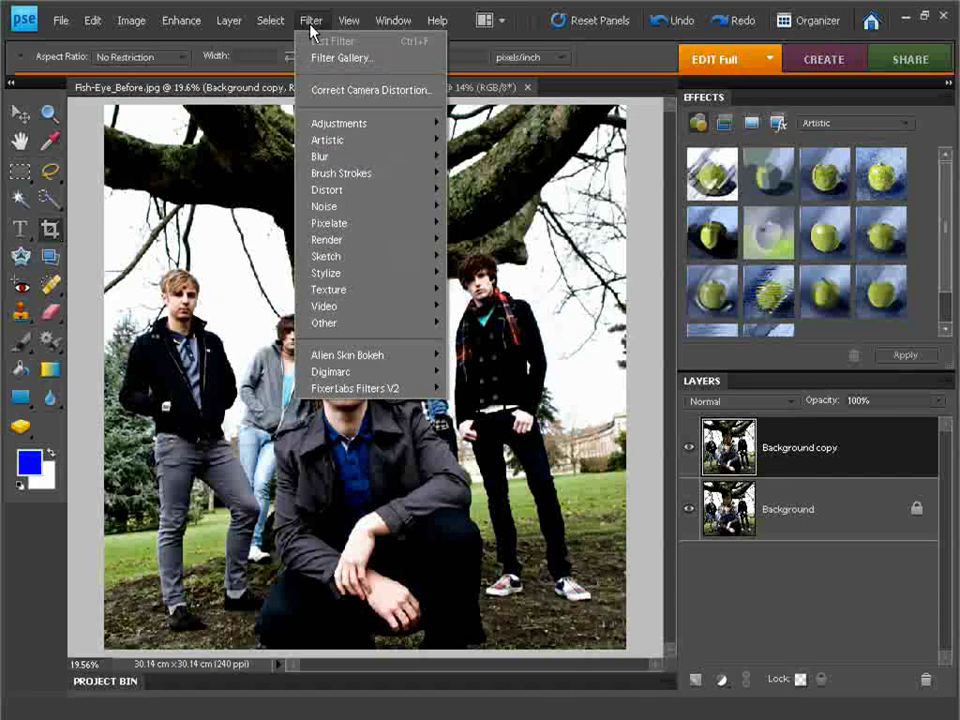
pyautogui.moveTo(343, 191)
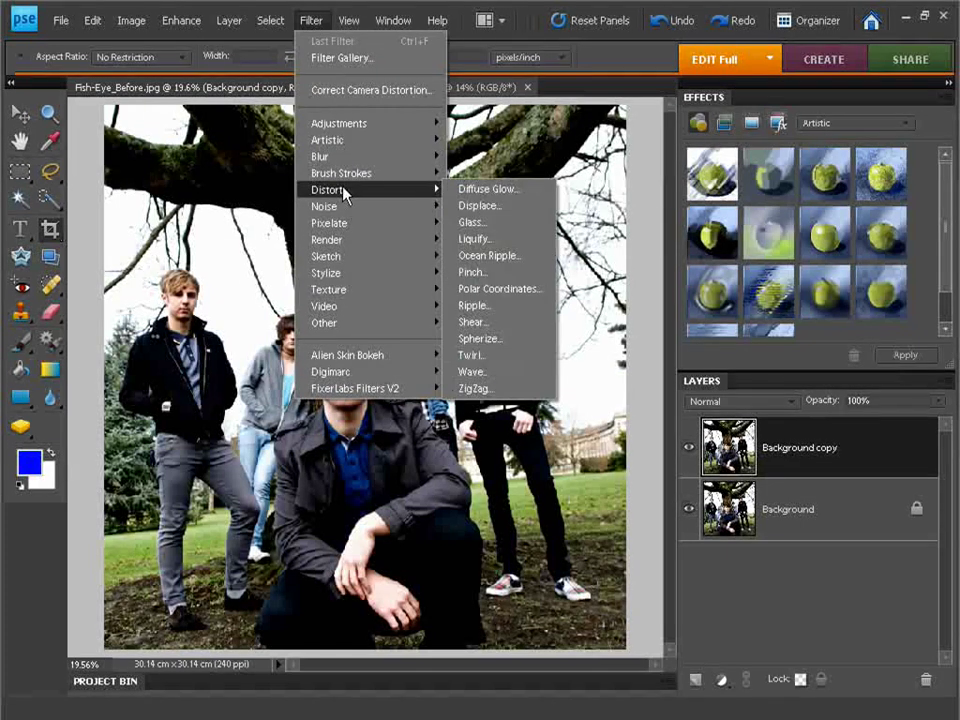
pyautogui.click(495, 338)
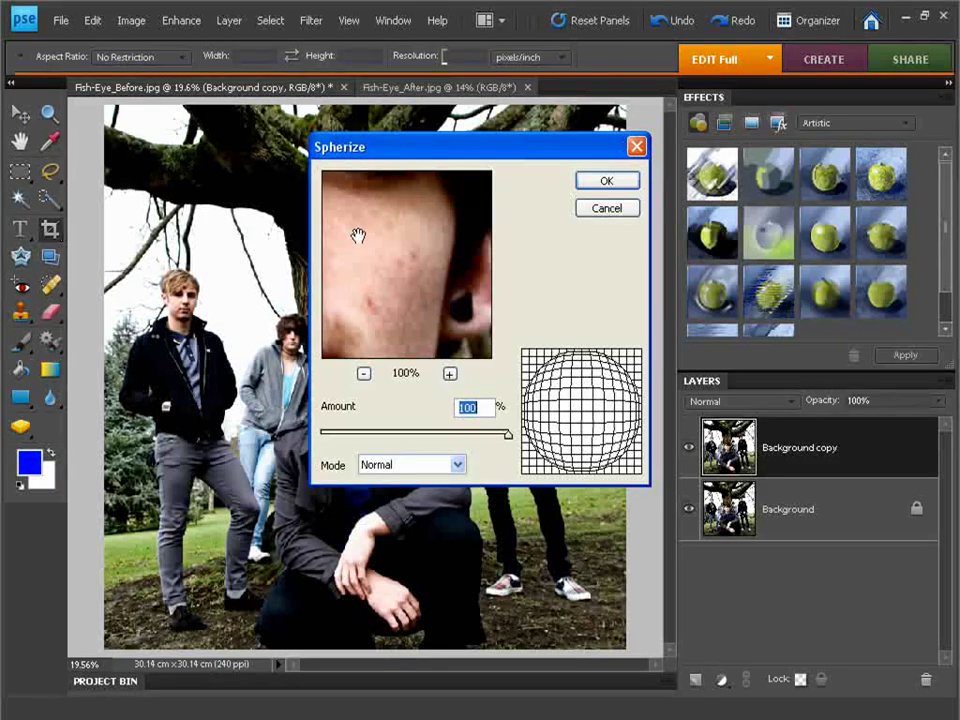
pyautogui.moveTo(354, 208); pyautogui.dragTo(432, 250)
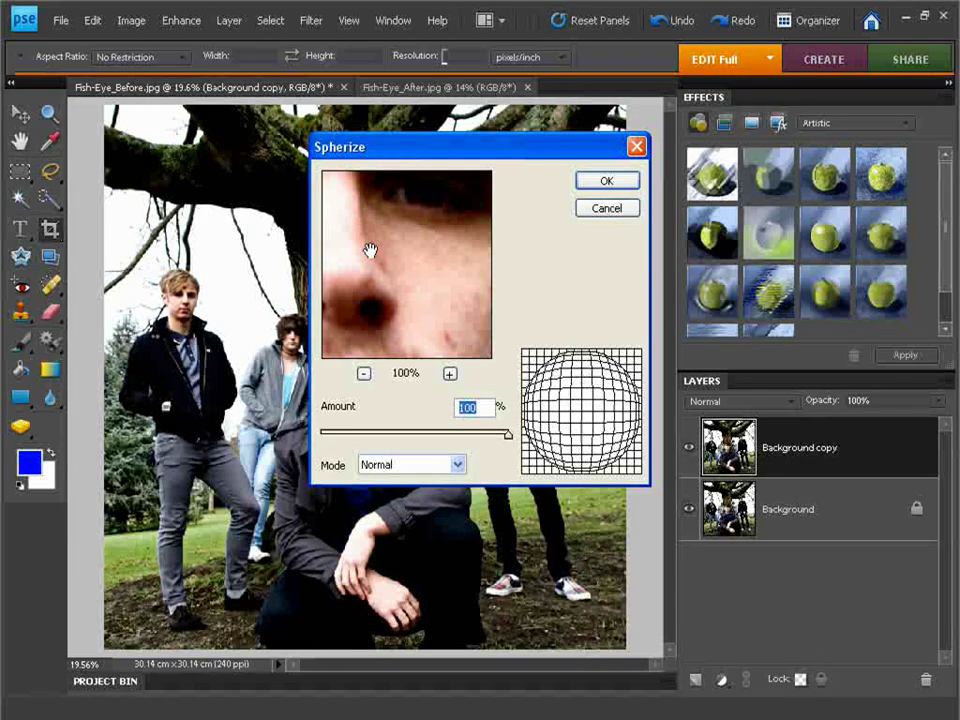
pyautogui.moveTo(360, 197); pyautogui.dragTo(414, 285)
pyautogui.moveTo(390, 202); pyautogui.dragTo(399, 204)
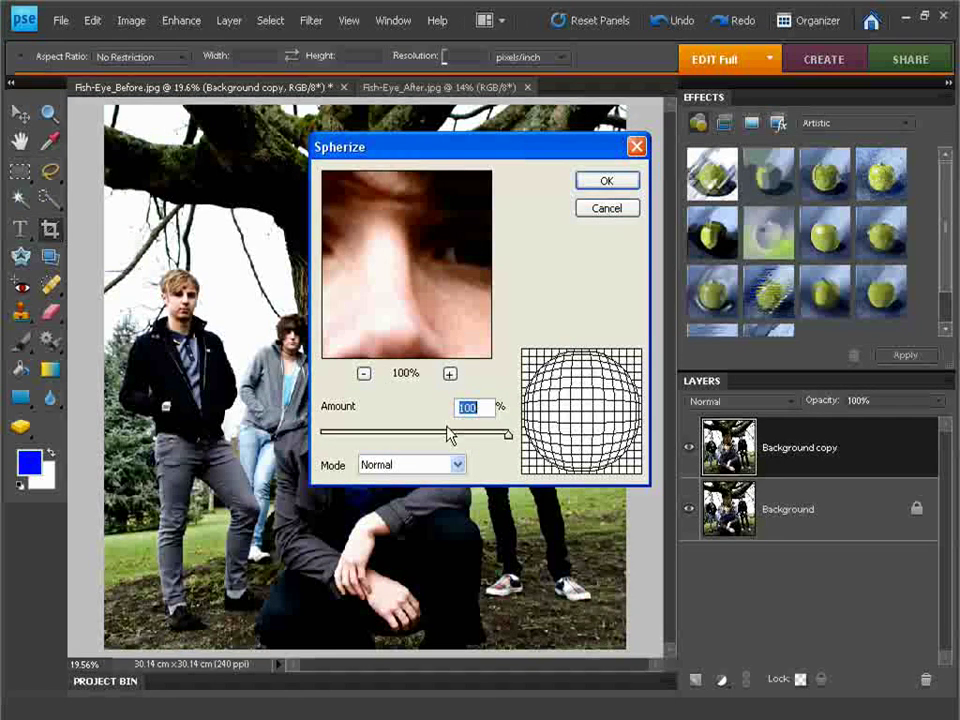
pyautogui.click(364, 374)
pyautogui.click(364, 374)
pyautogui.click(364, 374)
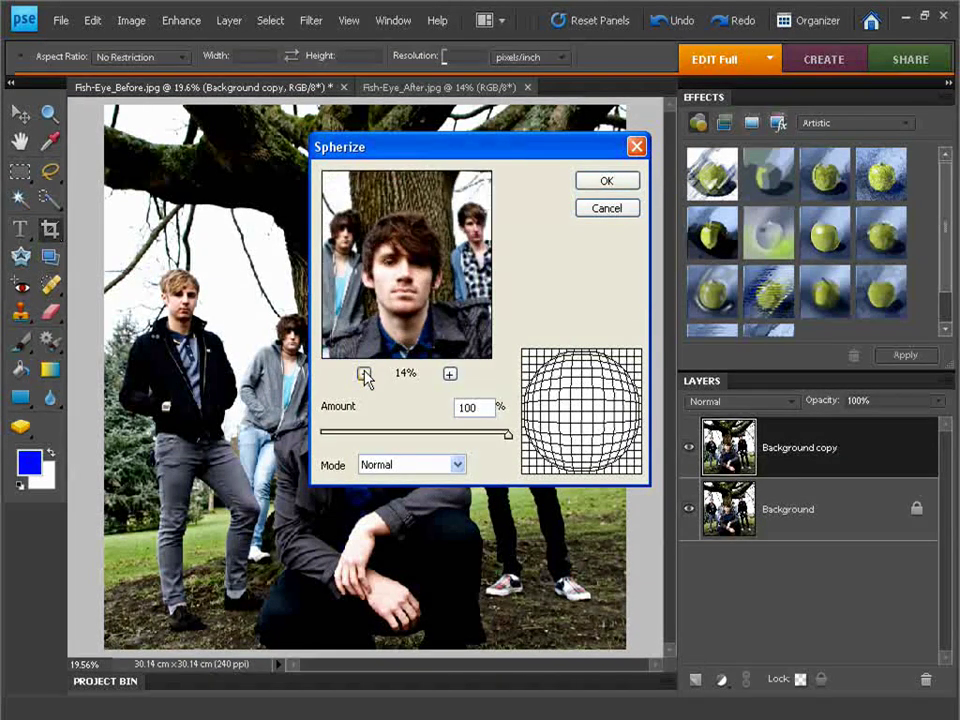
pyautogui.click(364, 374)
pyautogui.click(364, 374)
pyautogui.click(364, 374)
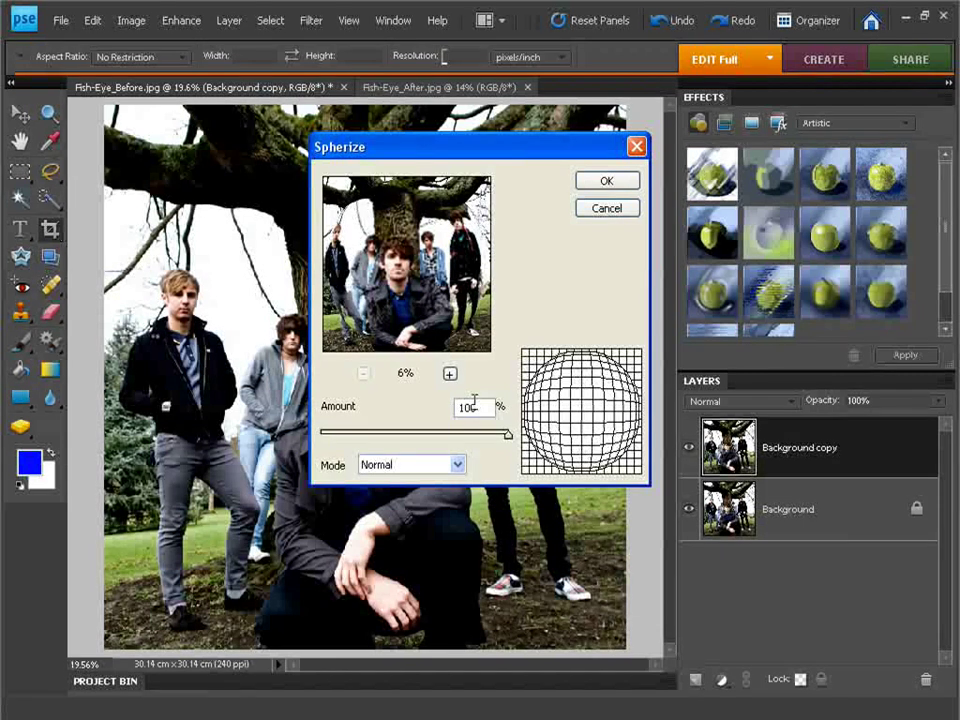
# Step: Apply the Spherize filter with an amount of 100% and the Normal mode
pyautogui.click(368, 466)
pyautogui.click(379, 484)
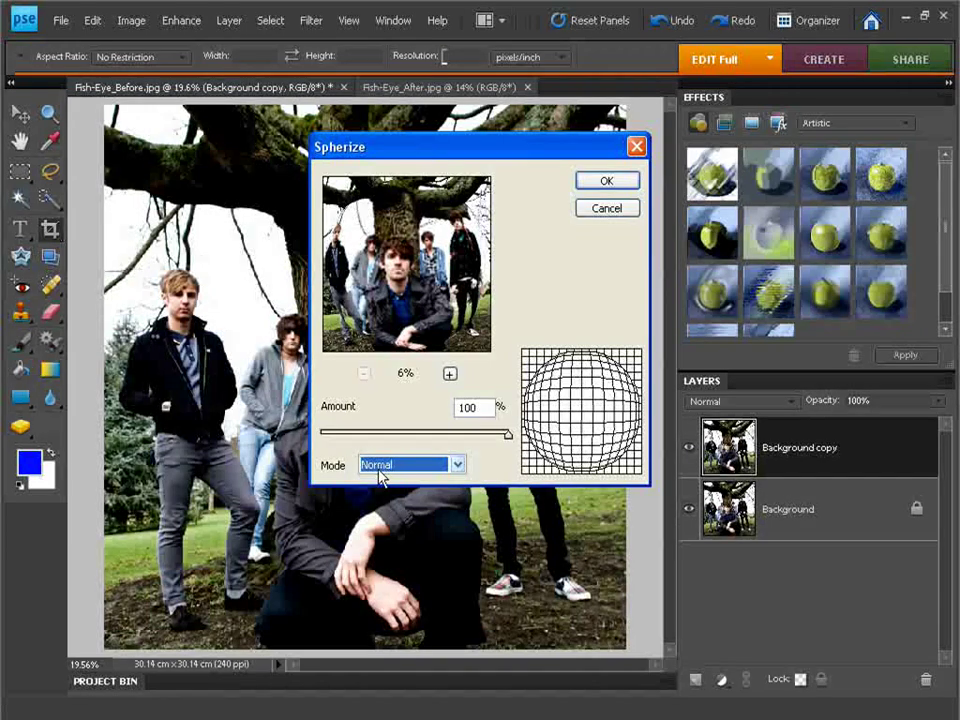
pyautogui.click(381, 467)
pyautogui.click(381, 467)
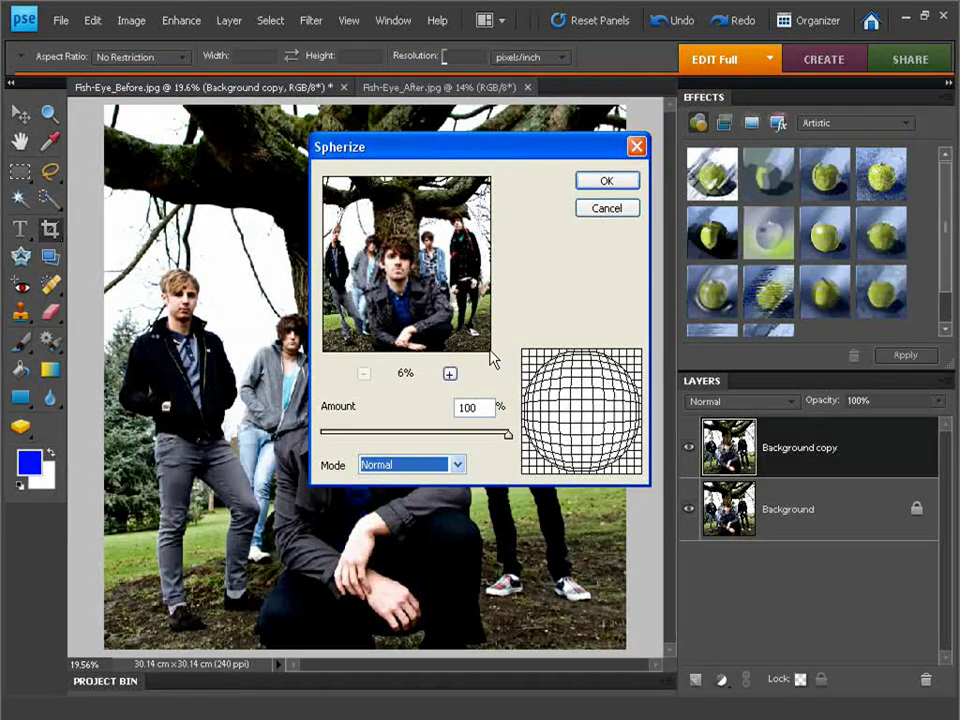
pyautogui.click(605, 182)
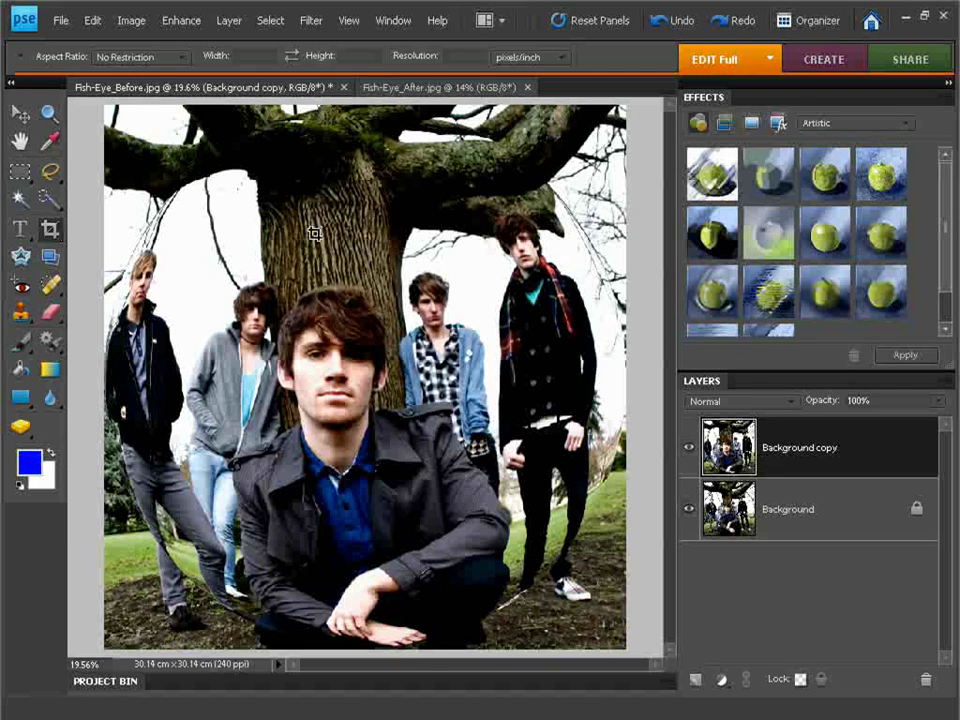
# Step: Open the canvas size settings and set both the new width and height to 140 percent
pyautogui.click(137, 28)
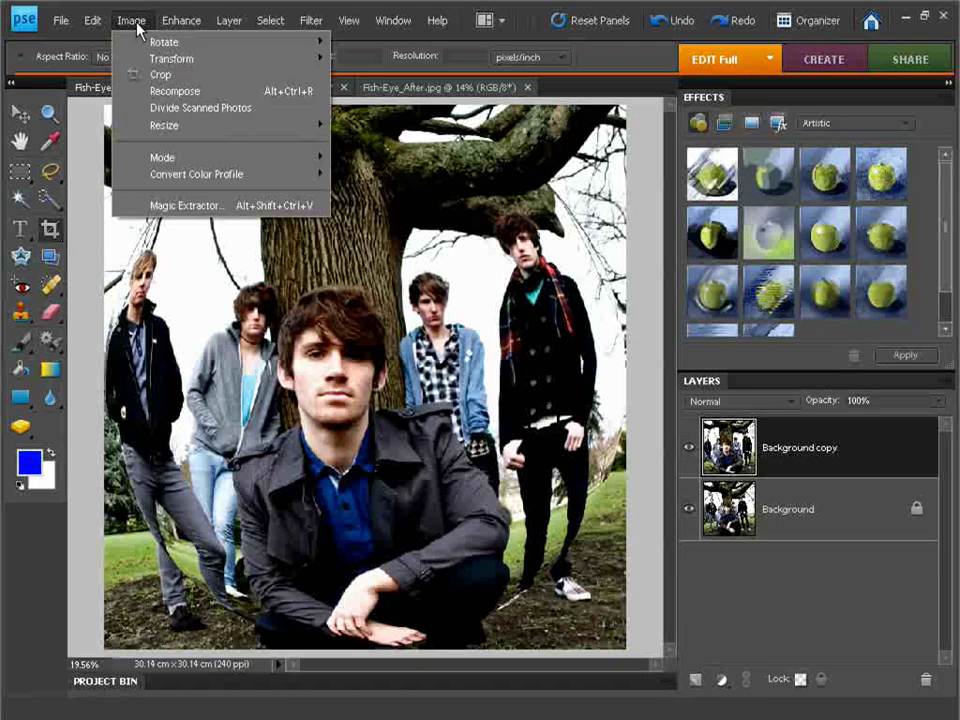
pyautogui.moveTo(176, 124)
pyautogui.click(410, 143)
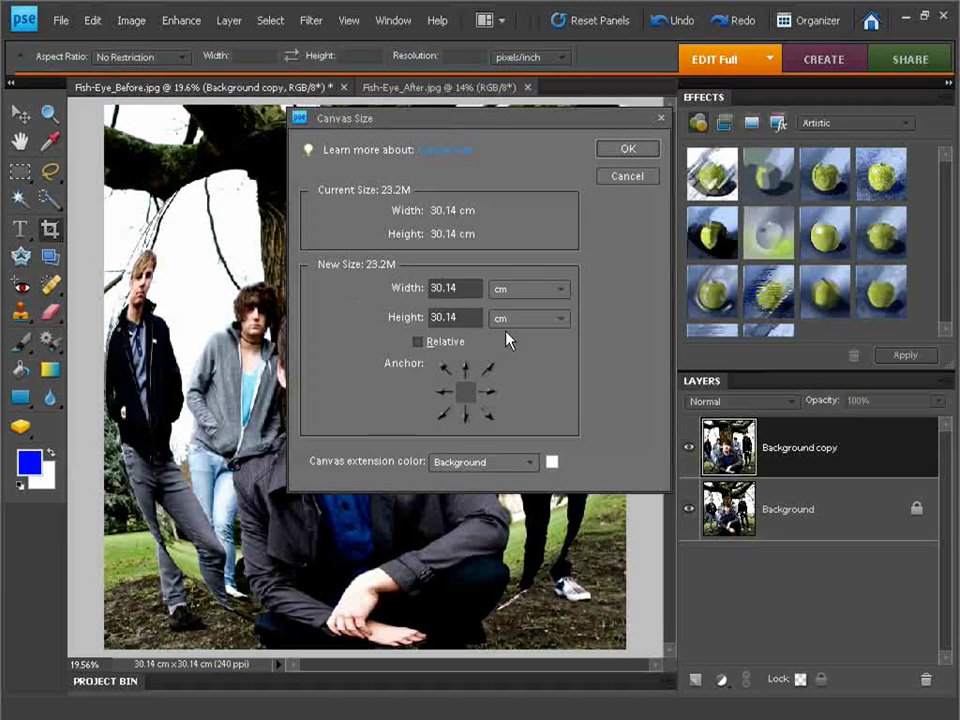
pyautogui.click(509, 291)
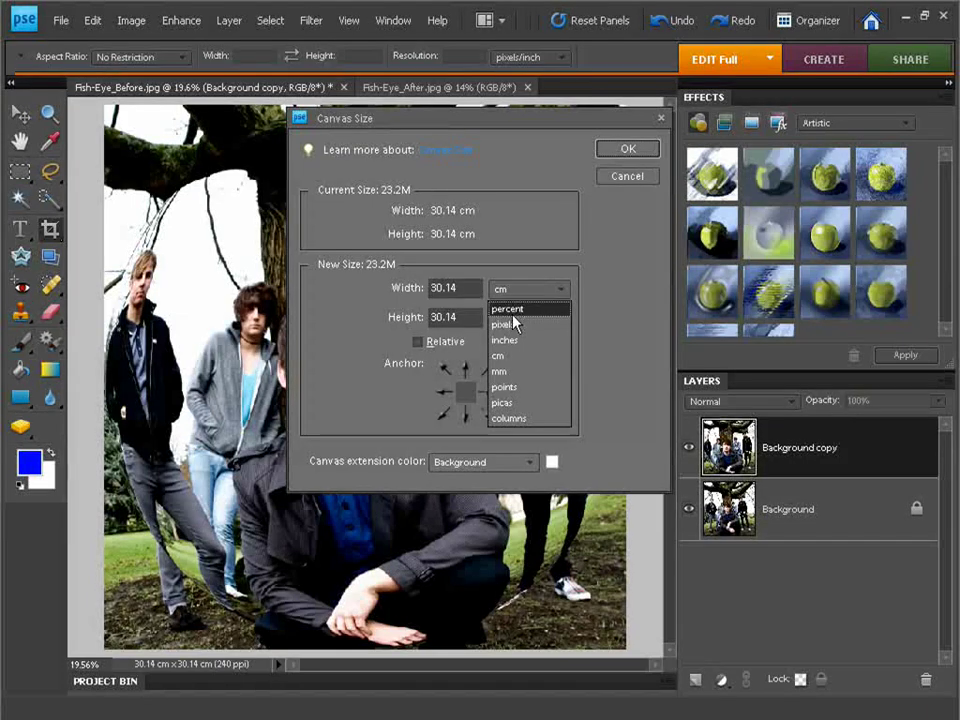
pyautogui.click(523, 312)
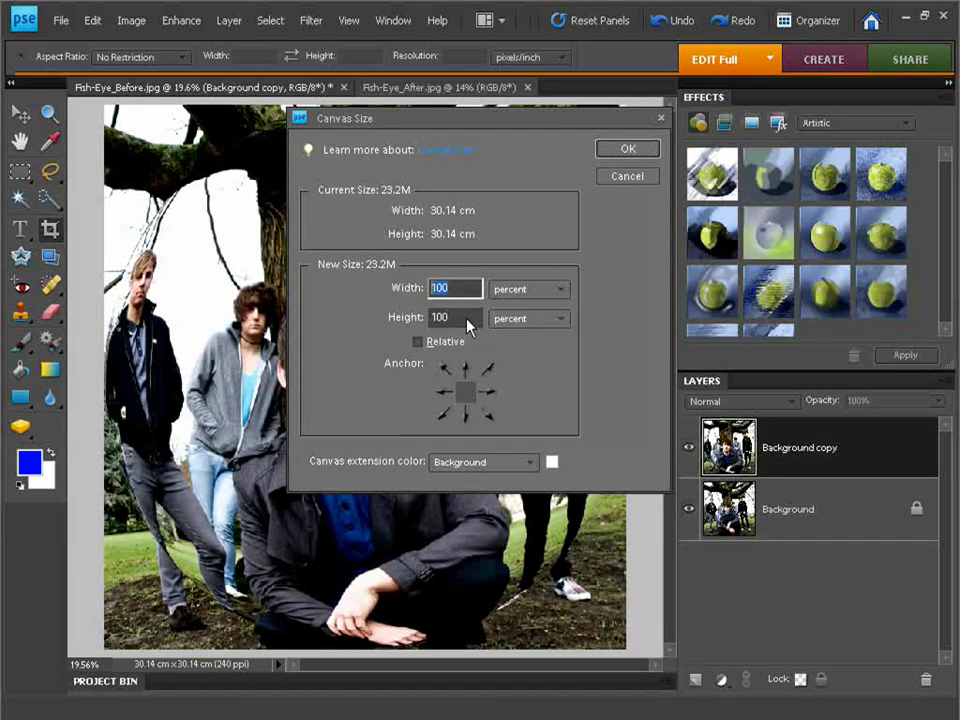
pyautogui.click(462, 320)
pyautogui.click(452, 288)
pyautogui.write('140')
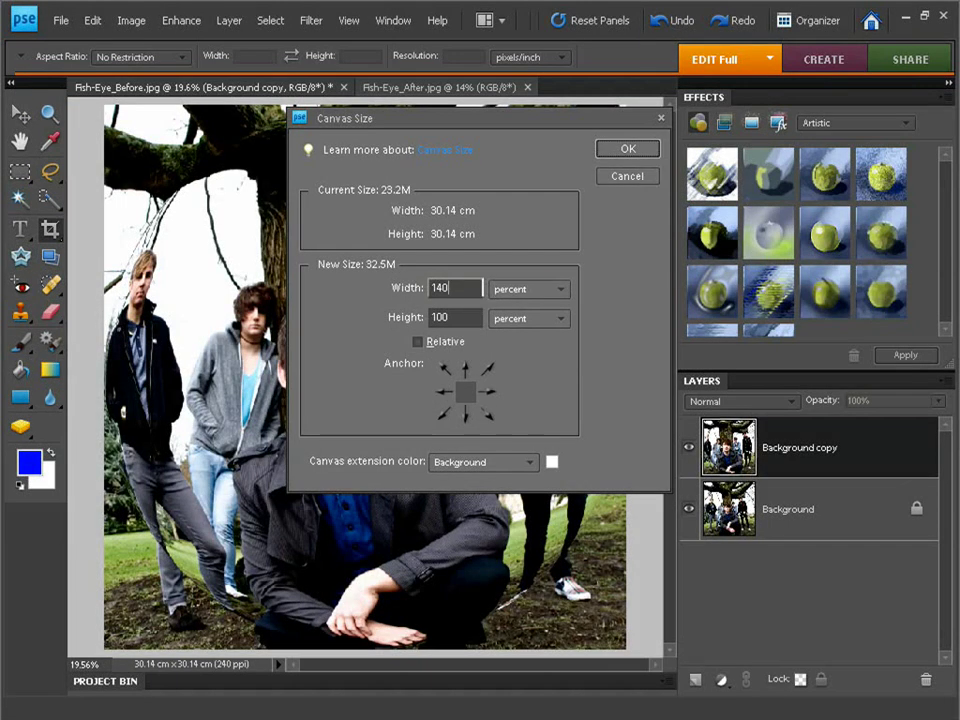
pyautogui.press('Tab')
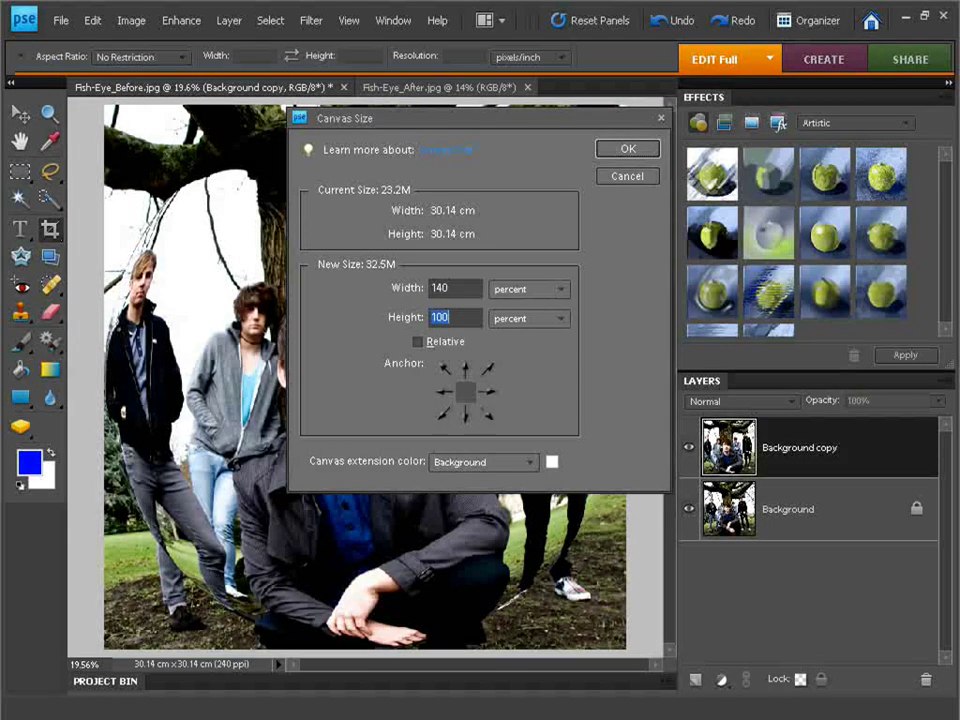
pyautogui.write('140')
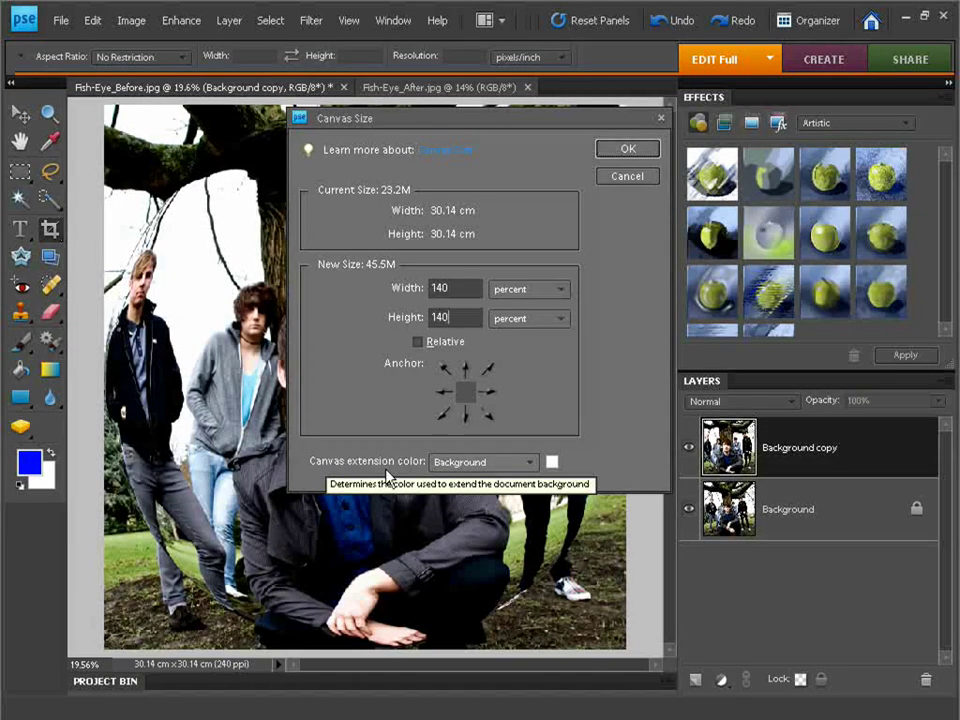
# Step: Choose black as the canvas extension color and apply the canvas enlargement
pyautogui.click(460, 464)
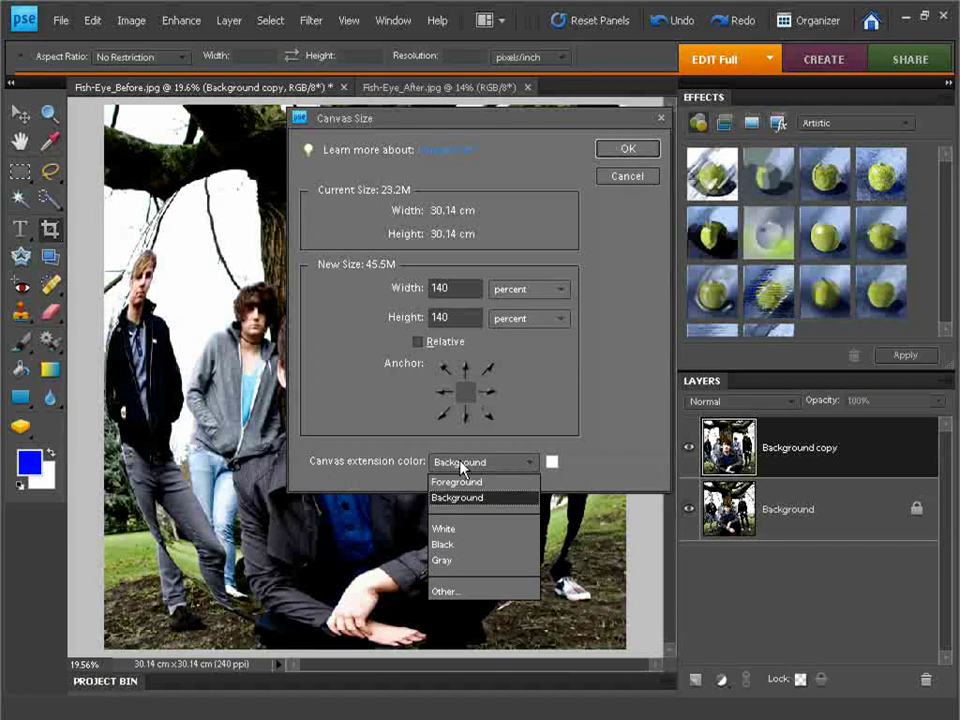
pyautogui.click(476, 548)
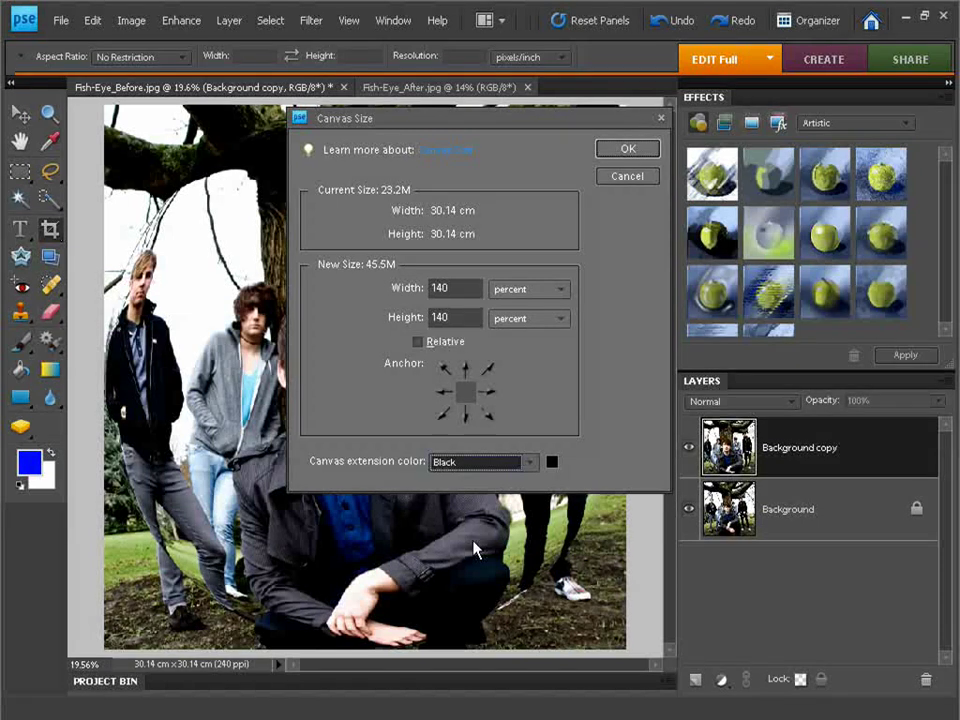
pyautogui.click(628, 150)
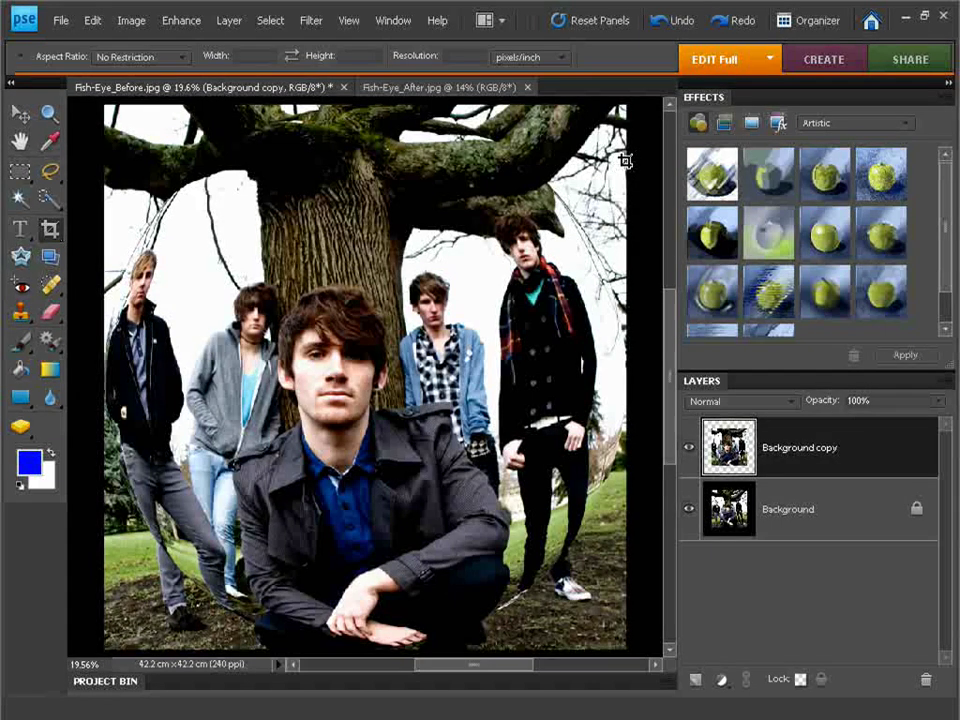
# Step: Make a circular elliptical selection around the spherized area across the photo's full width, and invert the selection
pyautogui.hotkey('ctrl', '0')
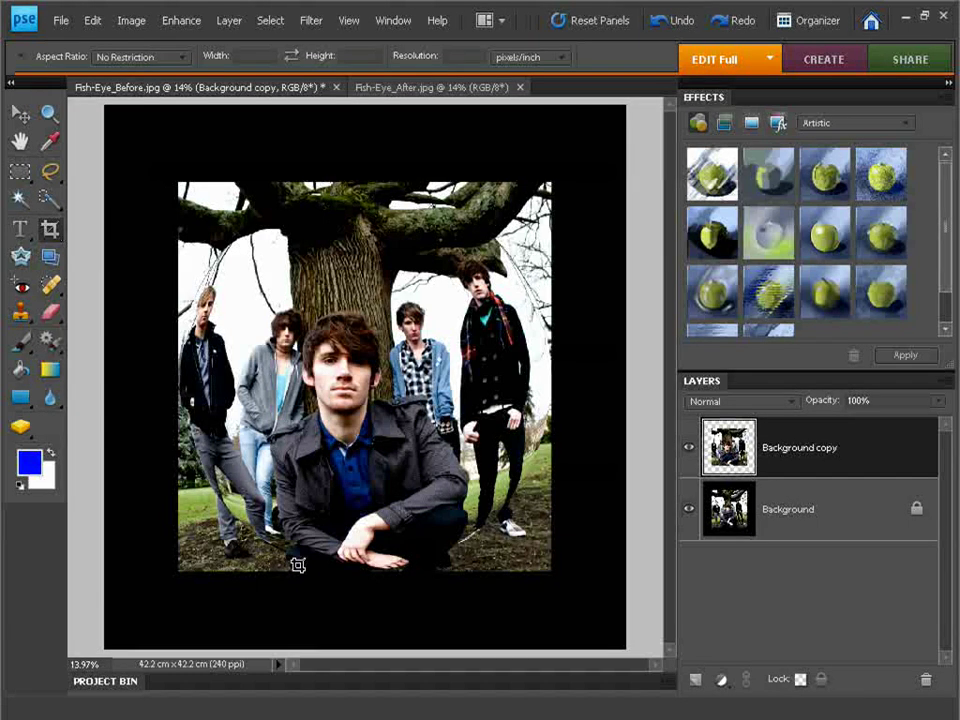
pyautogui.click(24, 177)
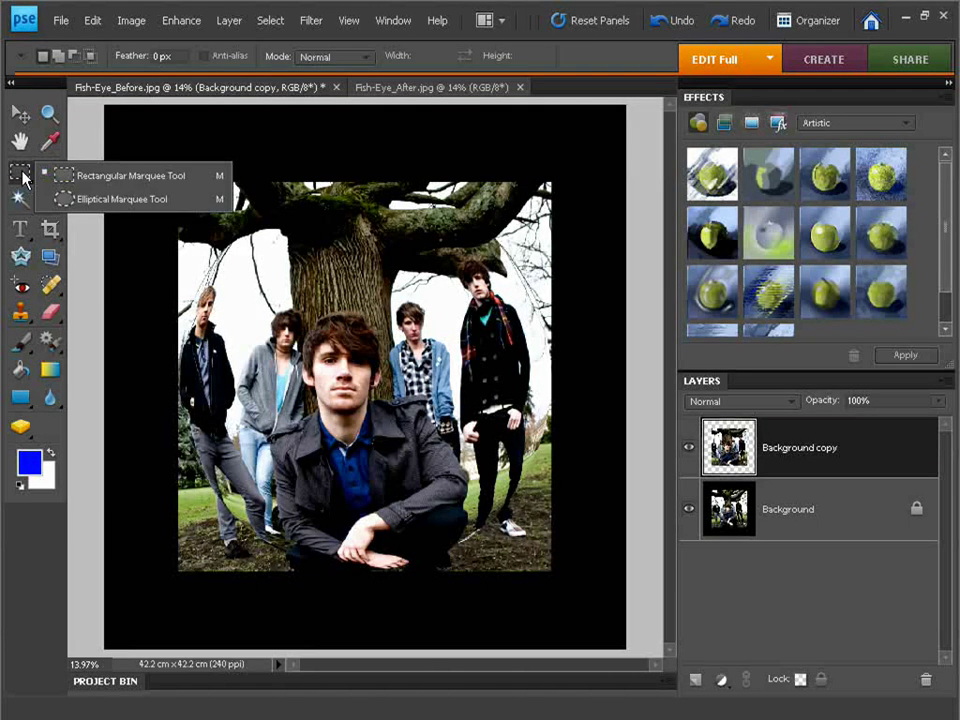
pyautogui.click(112, 204)
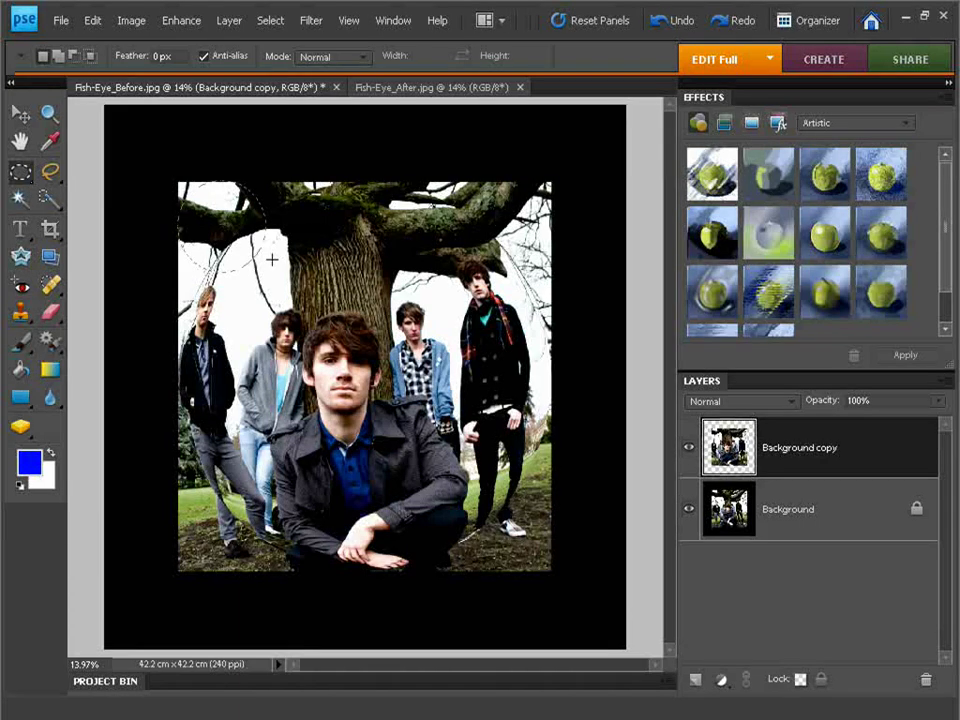
pyautogui.moveTo(271, 259); pyautogui.dragTo(548, 572)
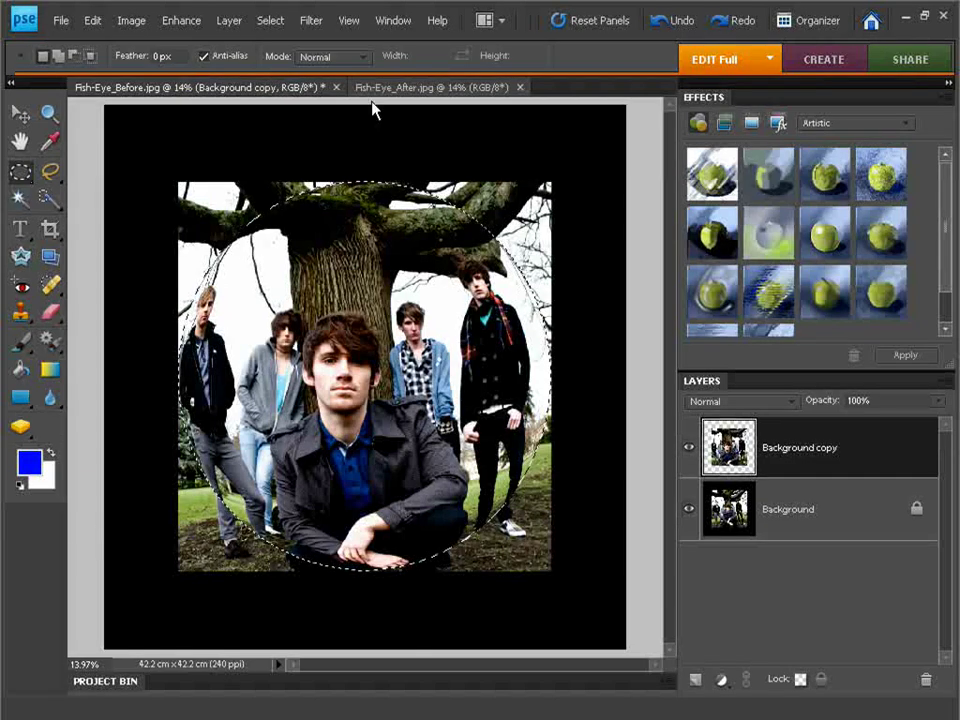
pyautogui.click(272, 20)
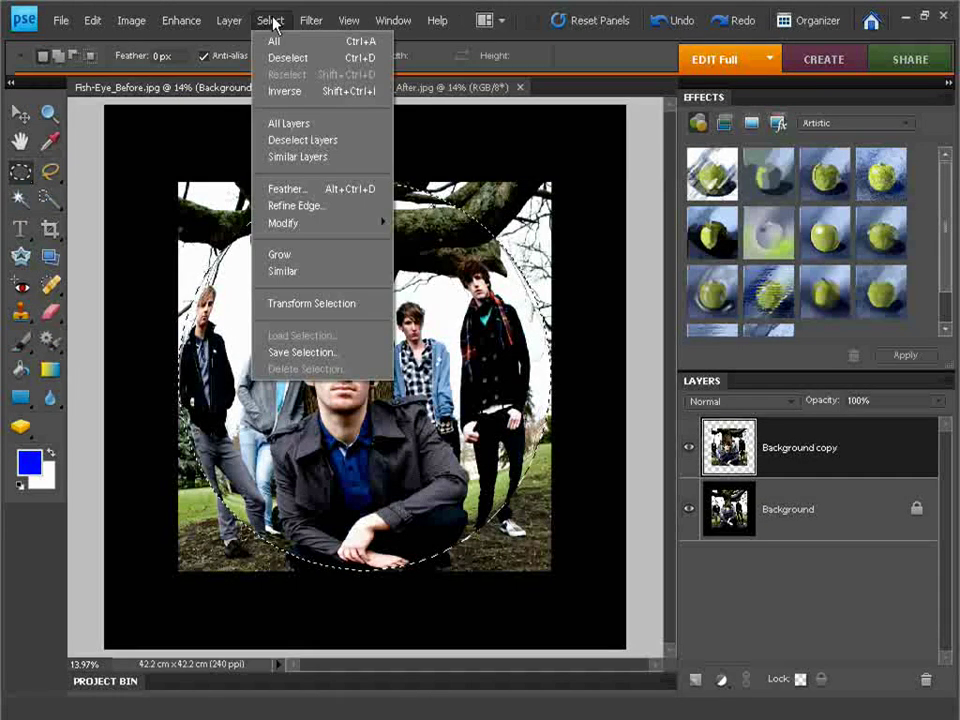
pyautogui.click(300, 92)
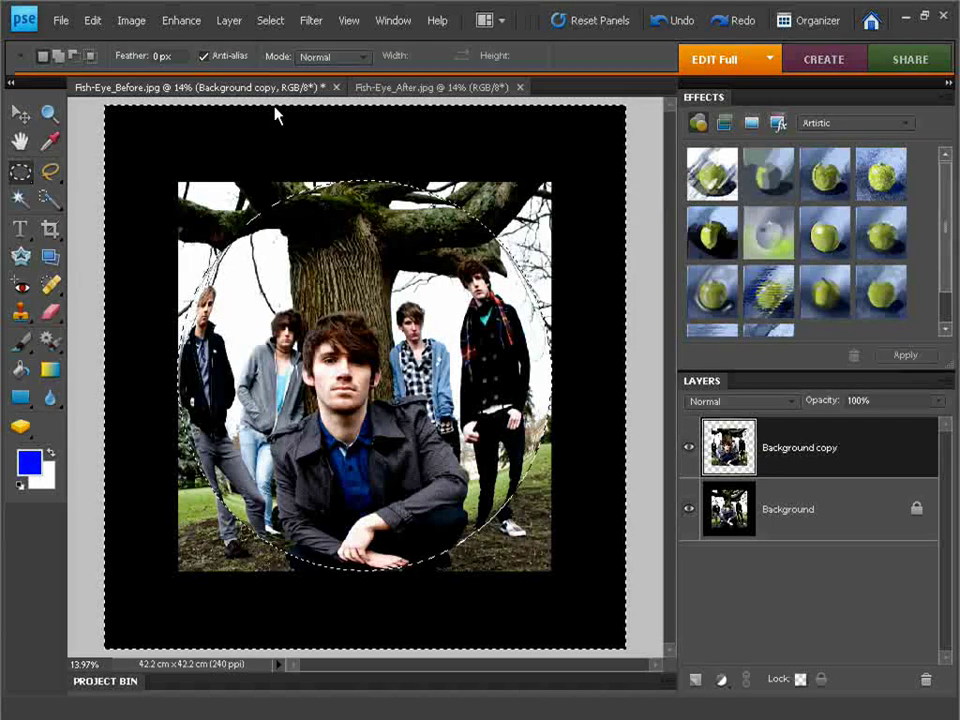
# Step: Expand the inverted selection around the circular photo area by 10 pixels
pyautogui.click(278, 22)
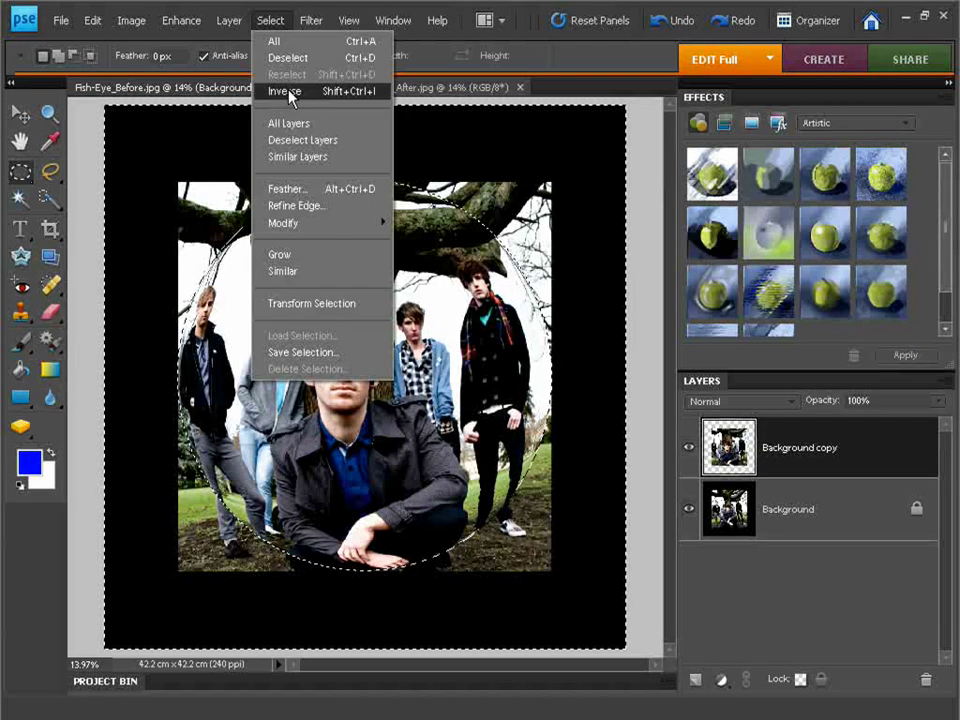
pyautogui.moveTo(304, 224)
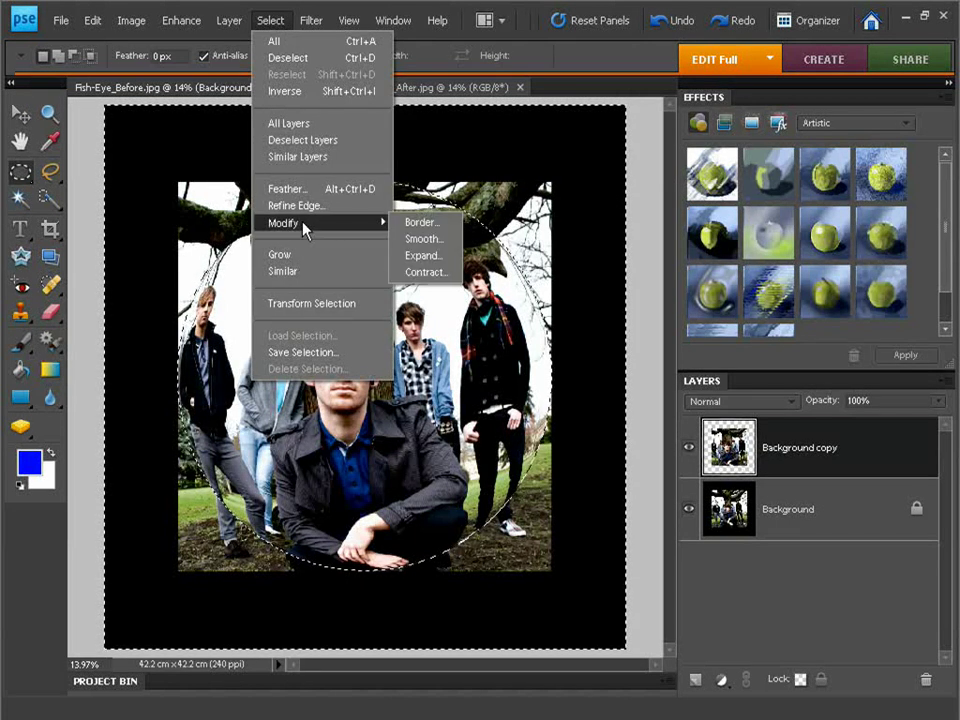
pyautogui.click(421, 258)
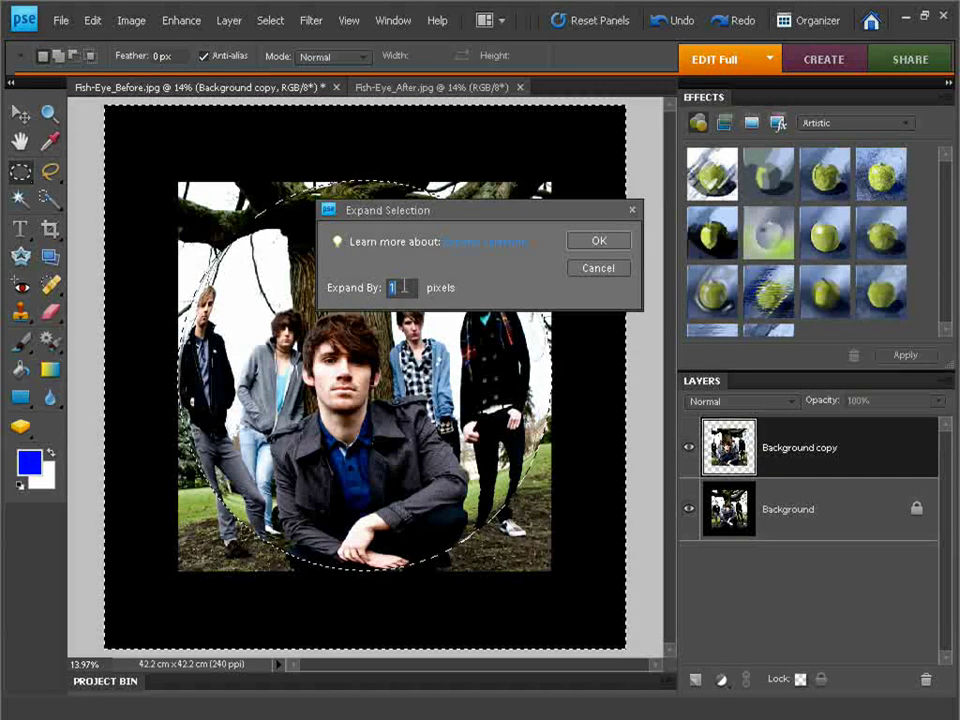
pyautogui.write('10')
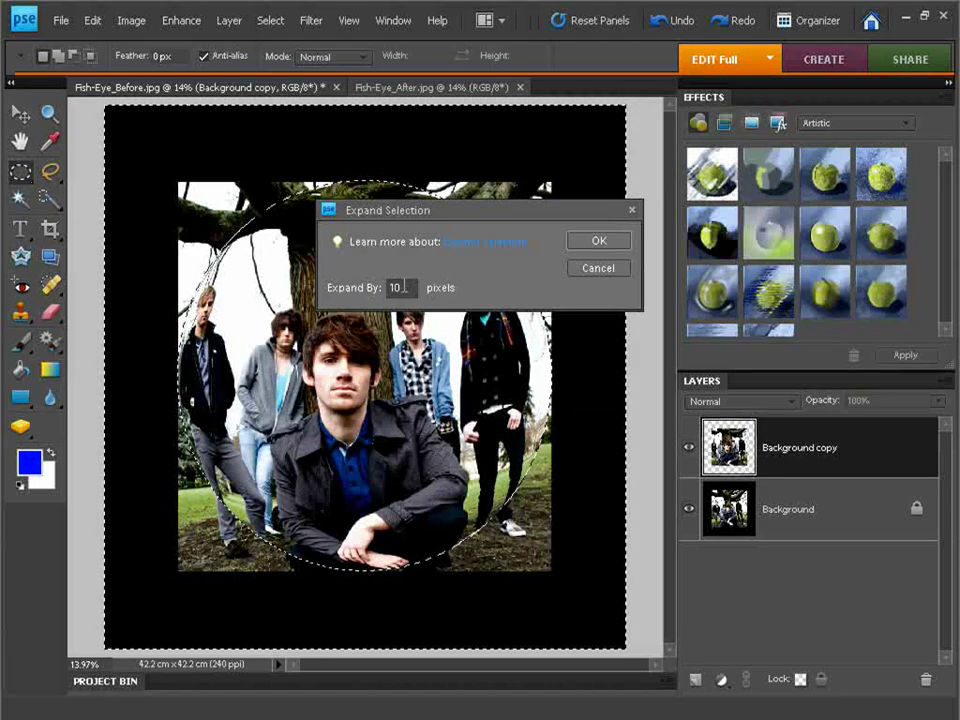
pyautogui.click(621, 244)
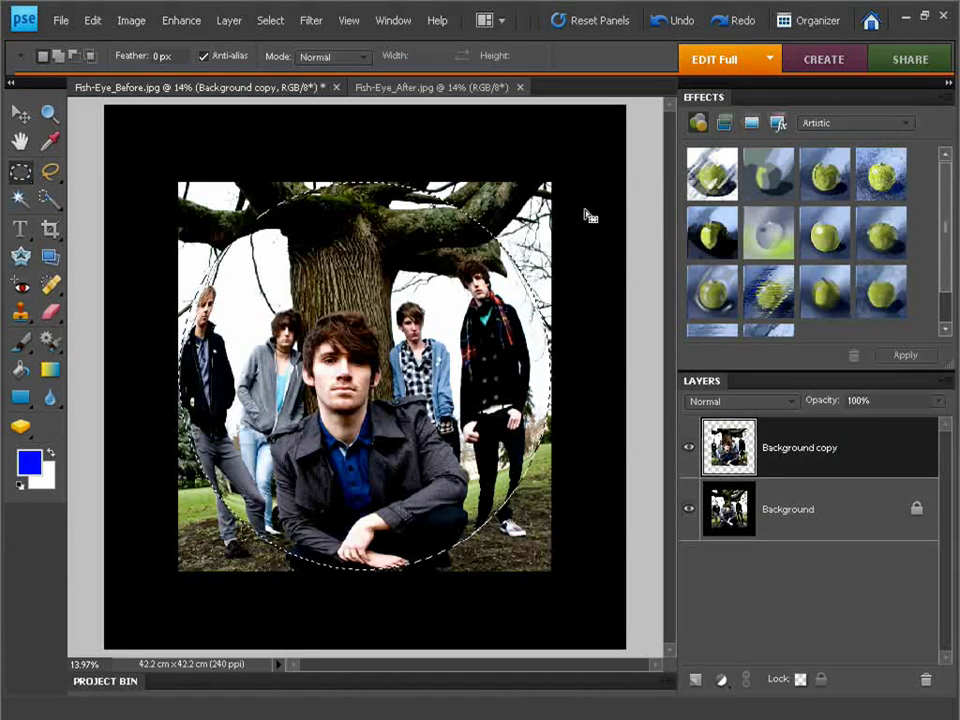
# Step: Refine the selection edge with Smooth 0 and a 20 px feather, preview it with the red overlay, and apply it
pyautogui.click(262, 30)
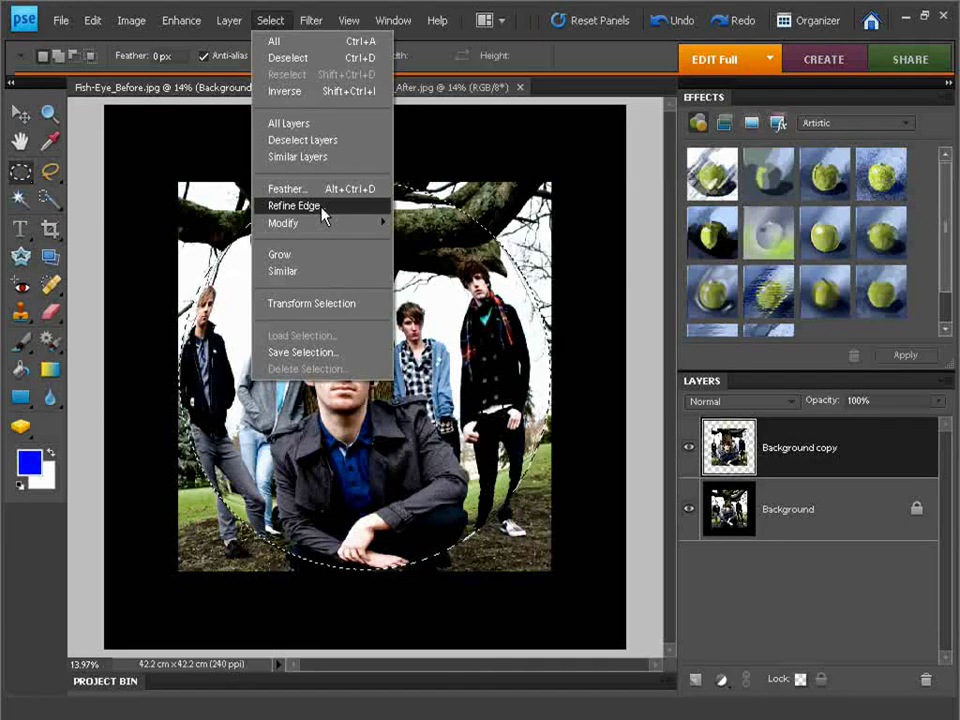
pyautogui.click(323, 213)
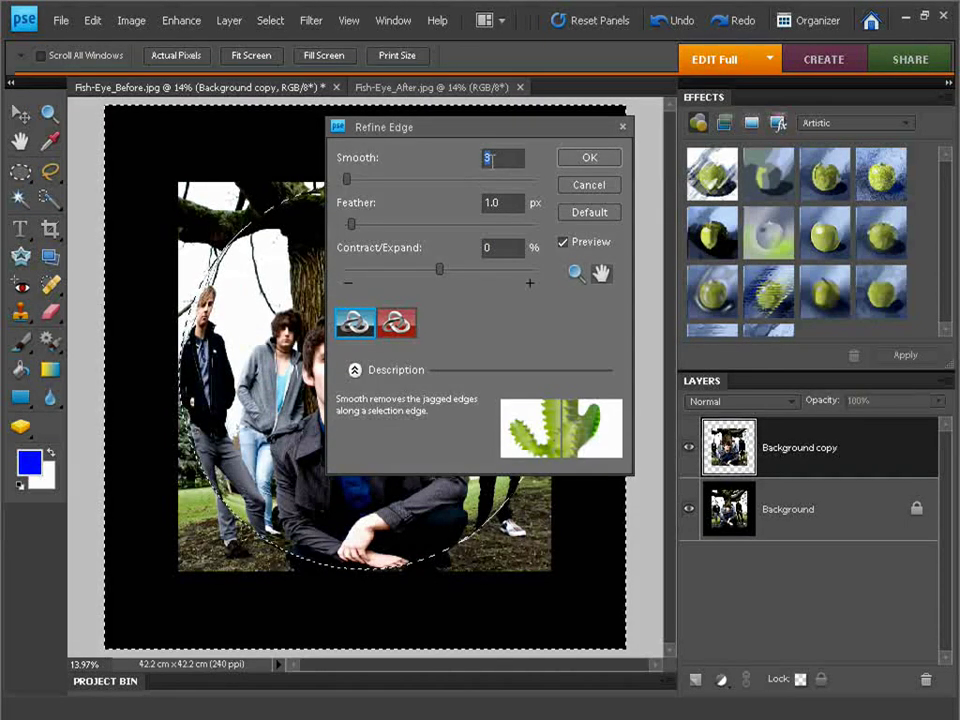
pyautogui.write('0')
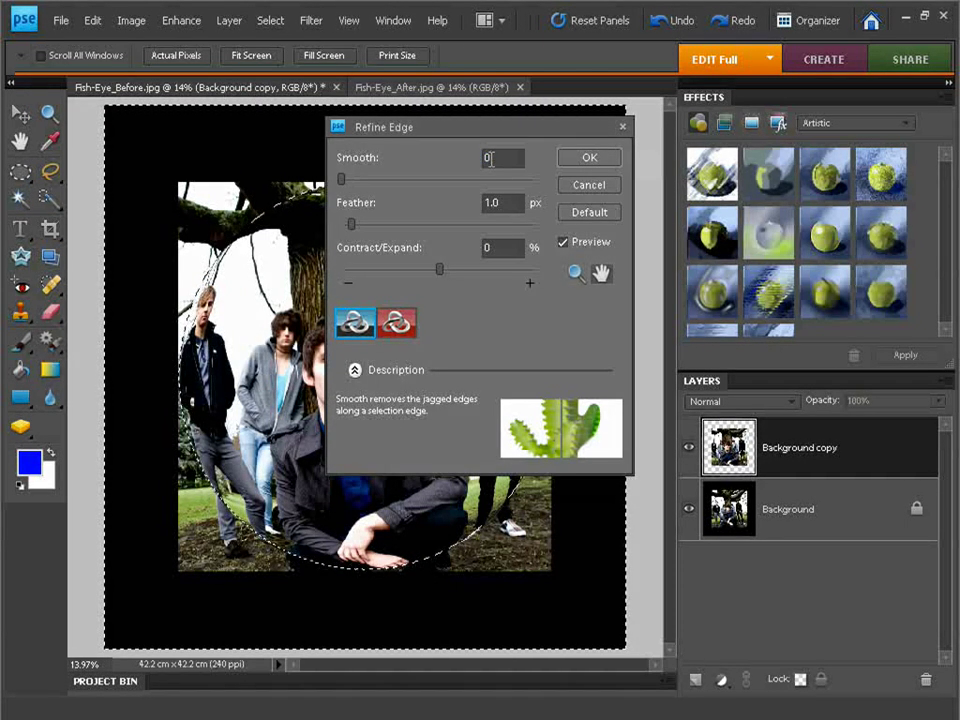
pyautogui.press('Tab')
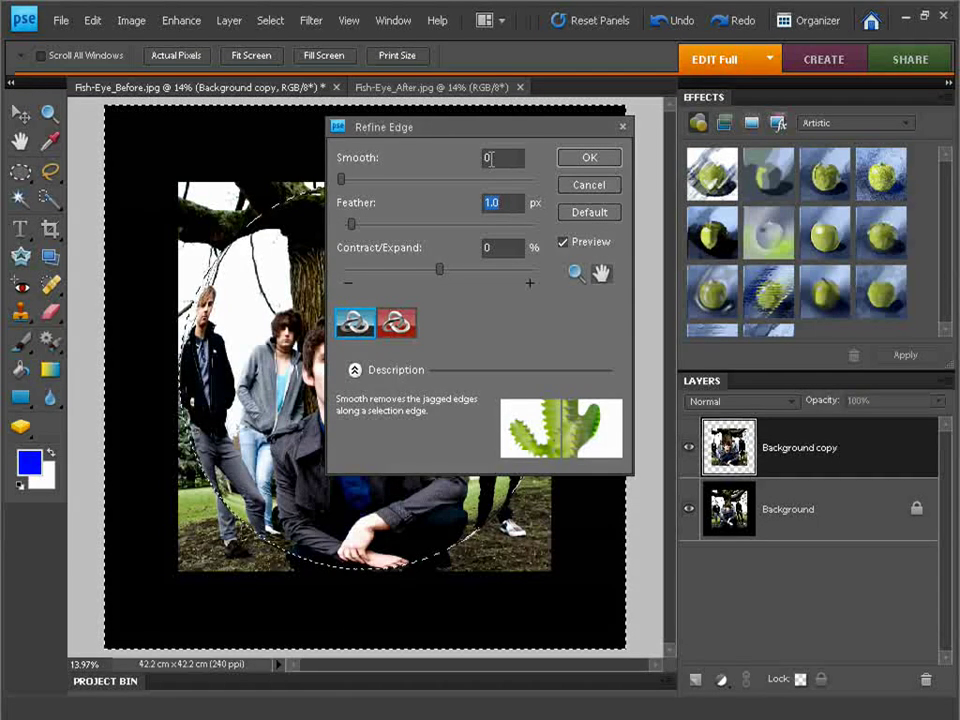
pyautogui.write('20')
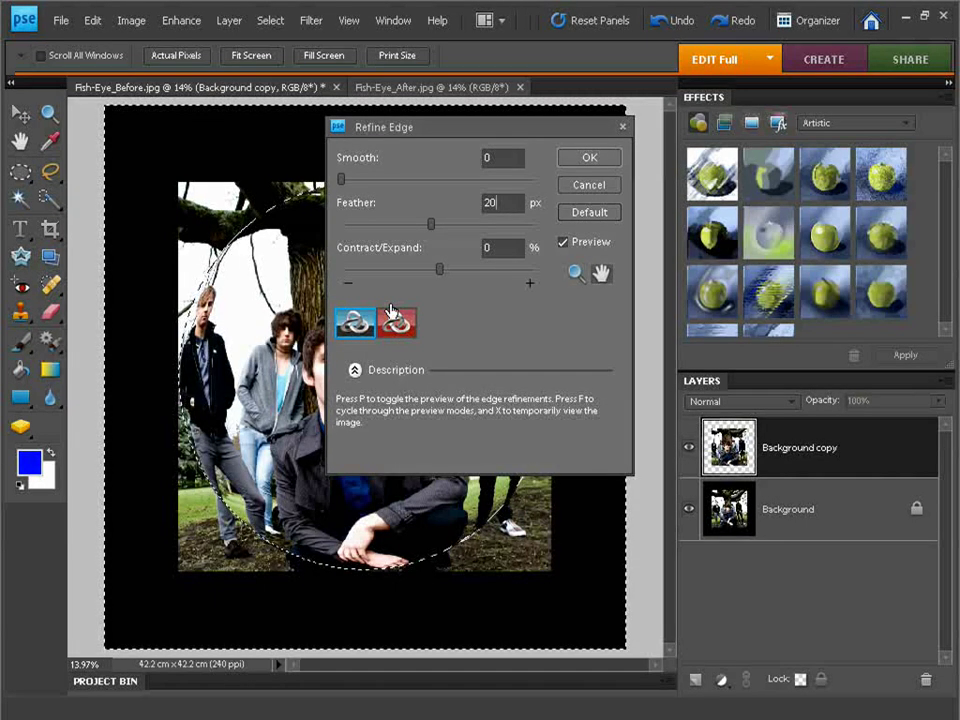
pyautogui.click(404, 330)
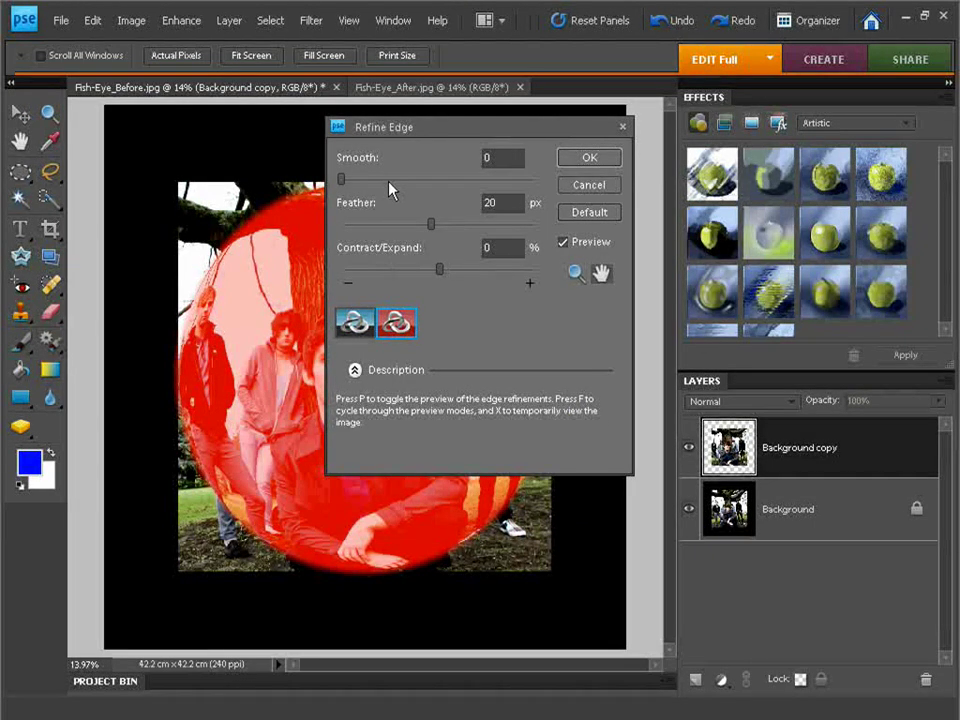
pyautogui.click(589, 158)
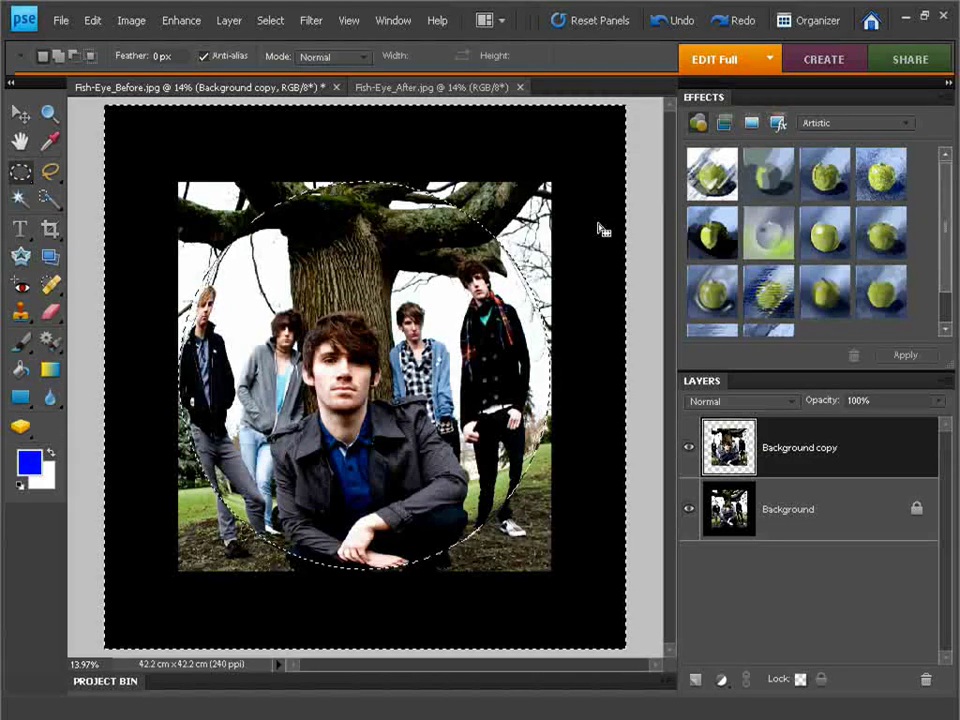
# Step: Fill the selected area outside the circle with black in Normal mode at 100% opacity, and deselect
pyautogui.click(93, 27)
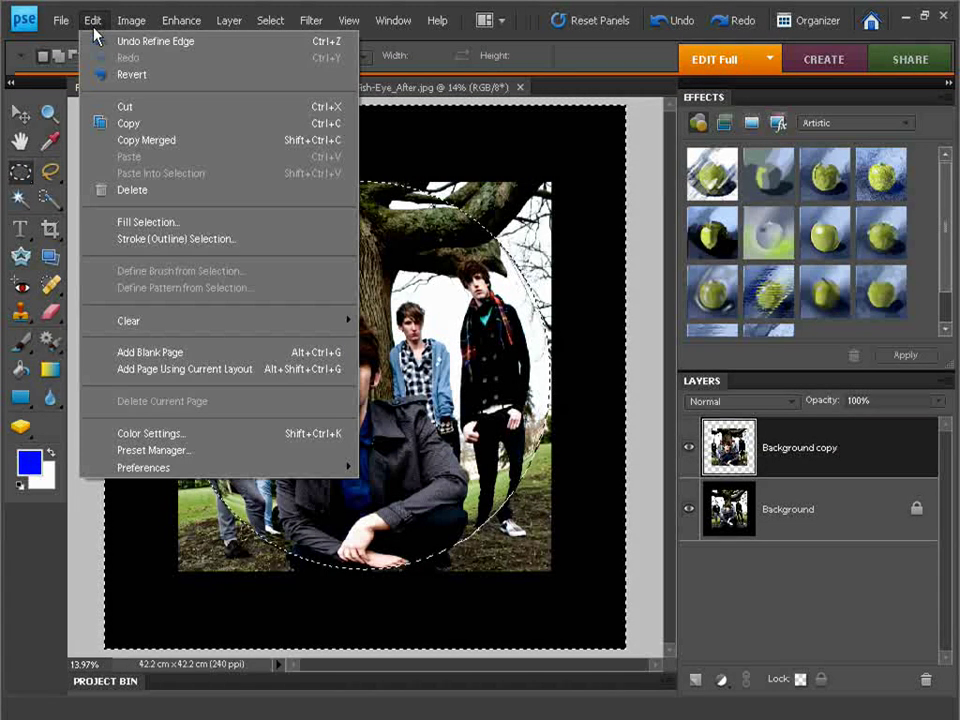
pyautogui.click(170, 223)
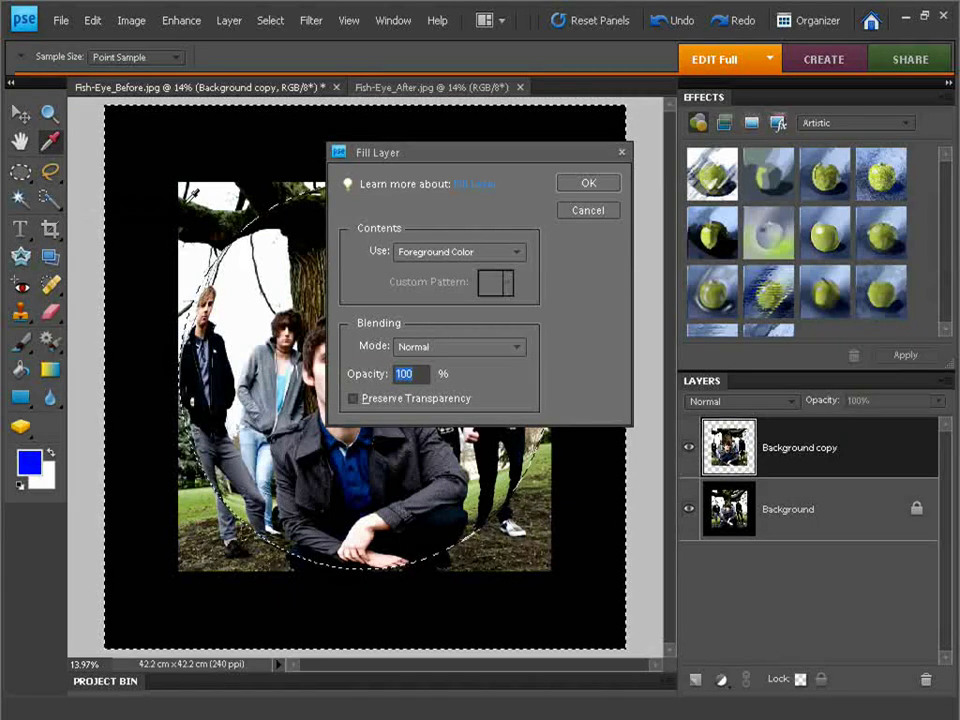
pyautogui.click(460, 252)
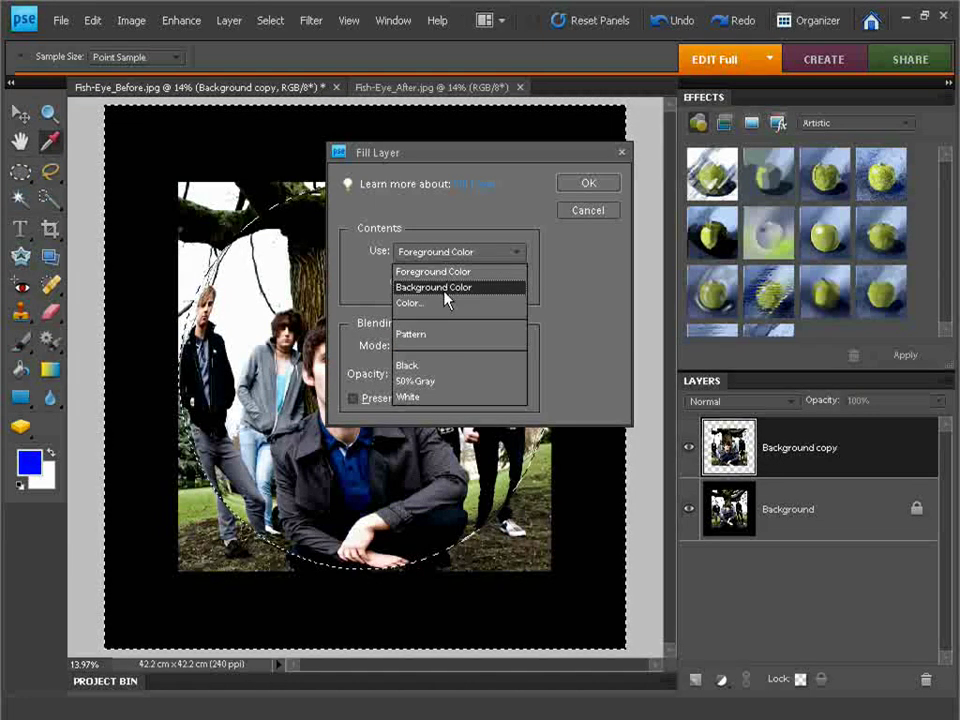
pyautogui.click(457, 370)
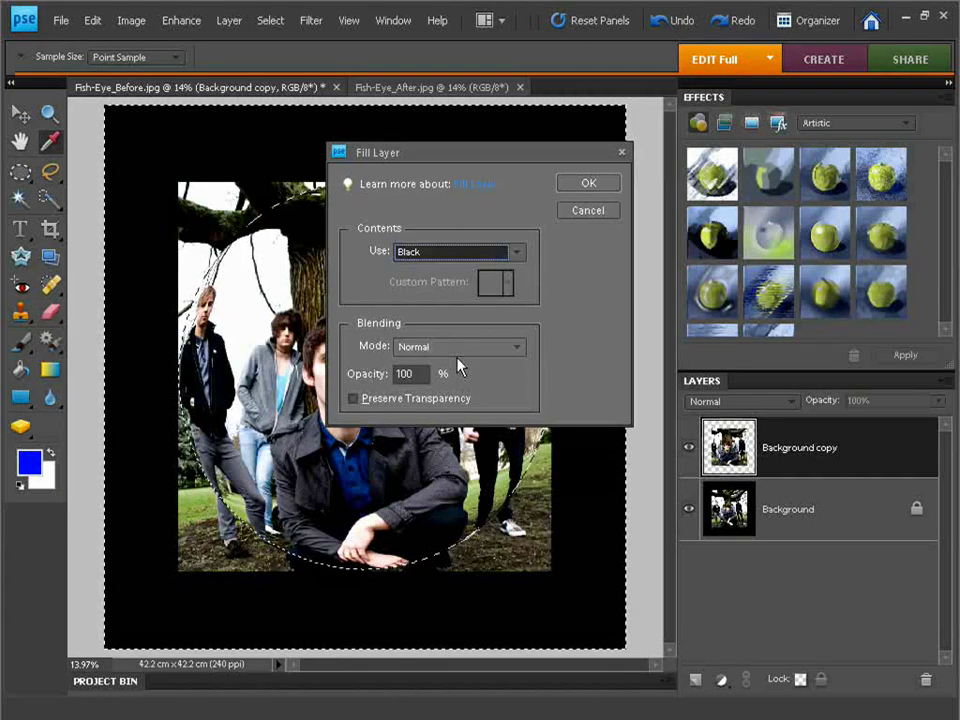
pyautogui.click(579, 187)
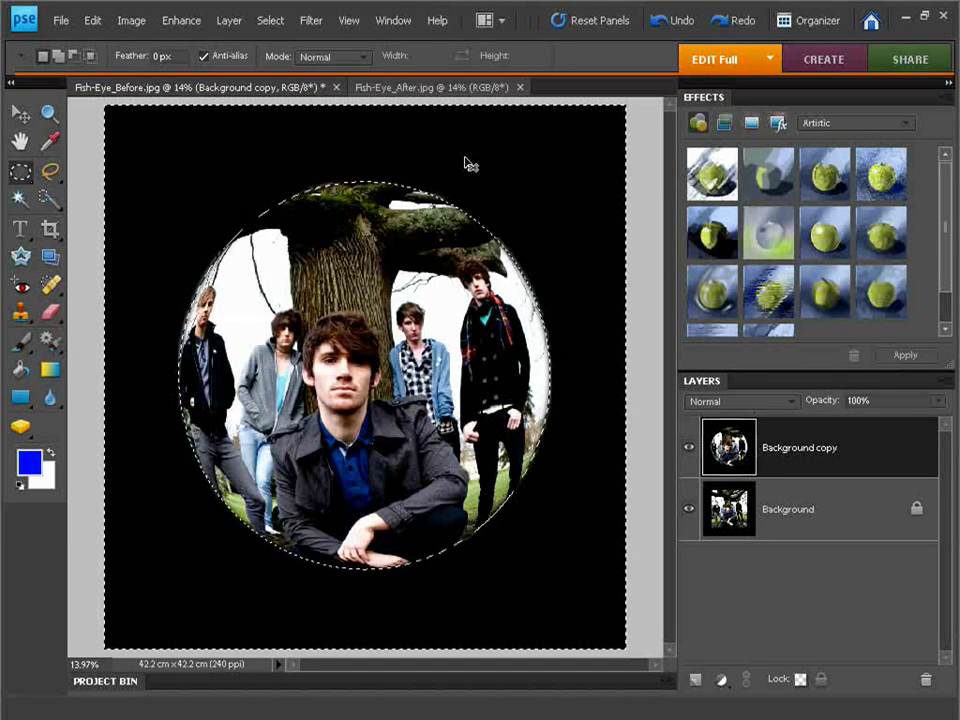
pyautogui.hotkey('ctrl', 'd')
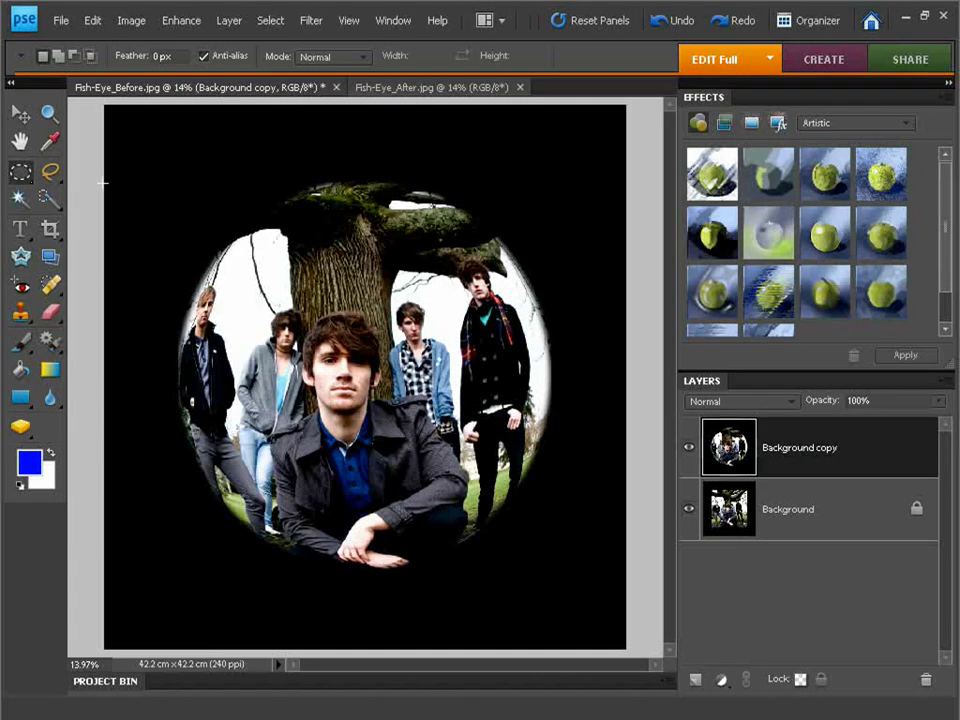
# Step: Make white the foreground color over a black background color, and set the Type tool's font to Impact
pyautogui.click(20, 488)
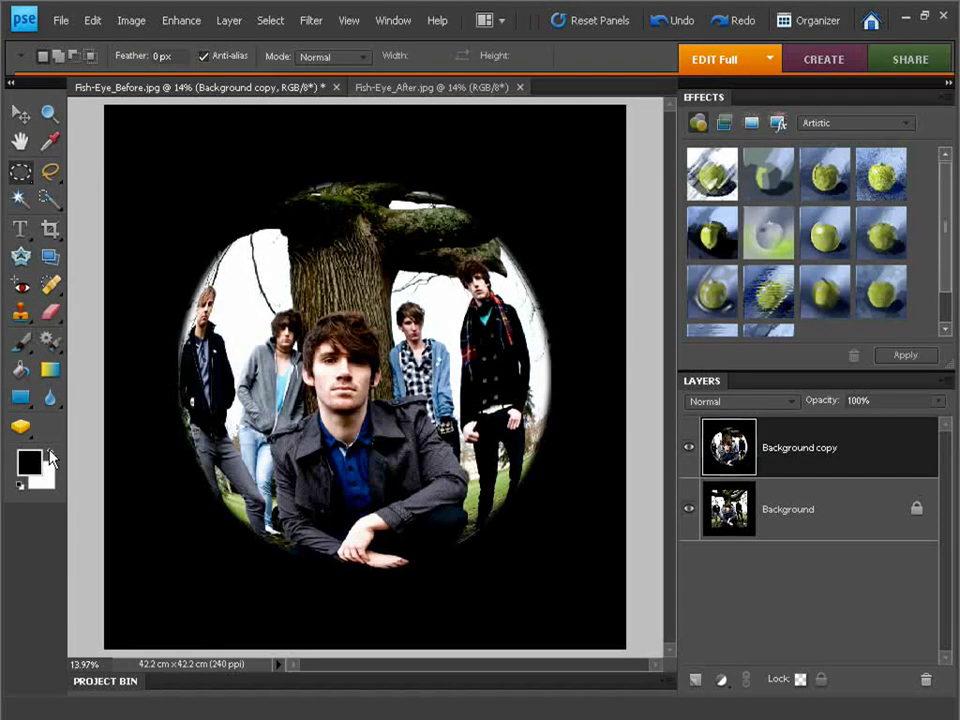
pyautogui.click(51, 456)
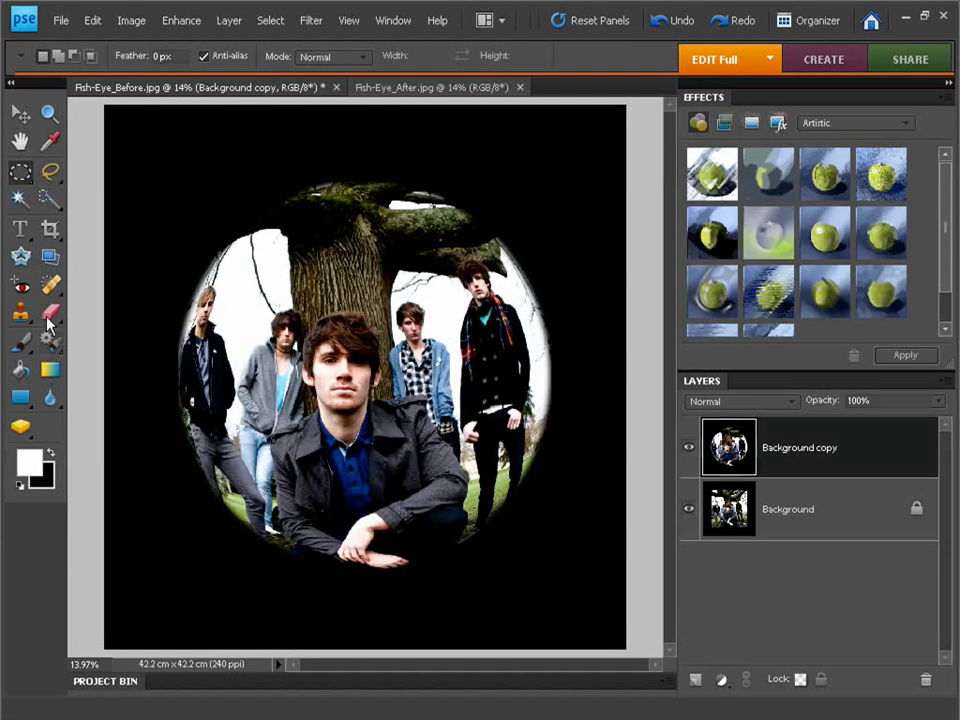
pyautogui.click(18, 234)
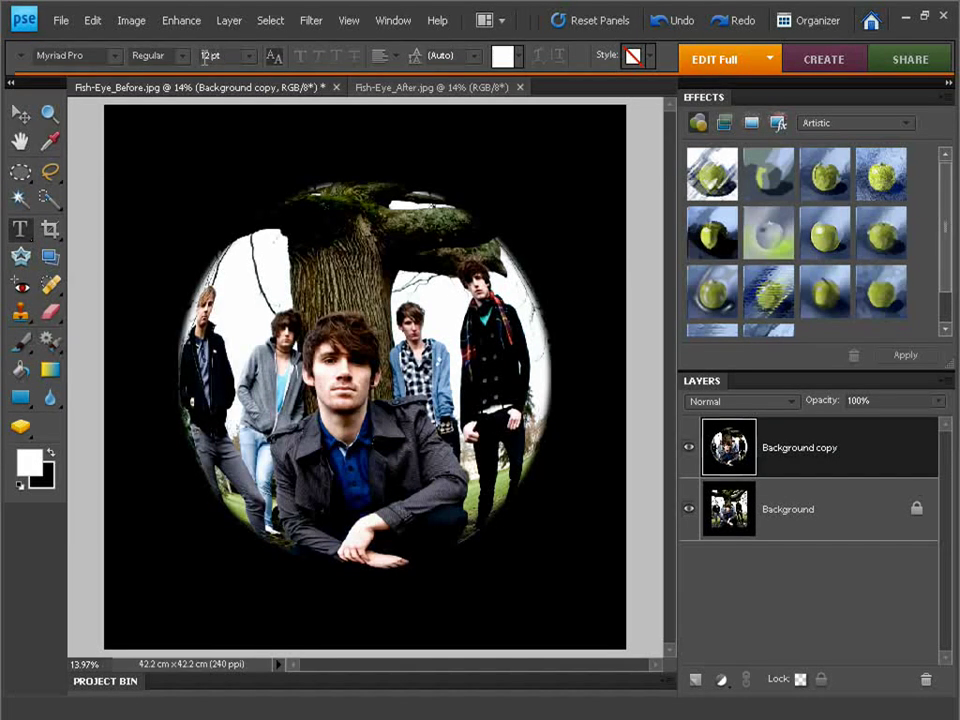
pyautogui.click(114, 57)
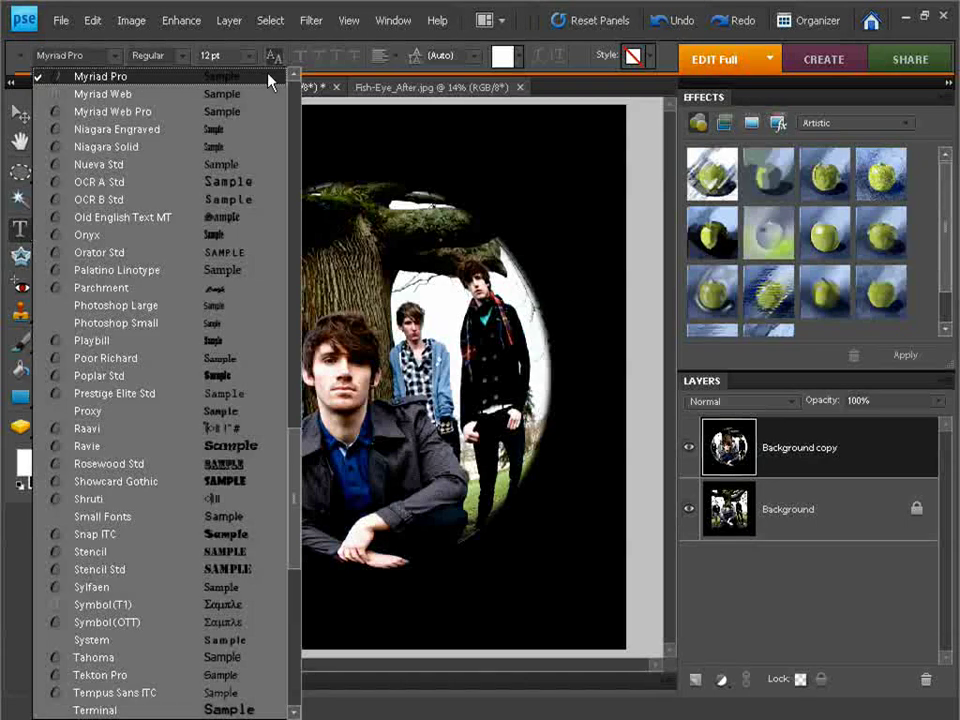
pyautogui.click(292, 78)
pyautogui.moveTo(292, 78); pyautogui.dragTo(292, 78)
pyautogui.click(100, 76)
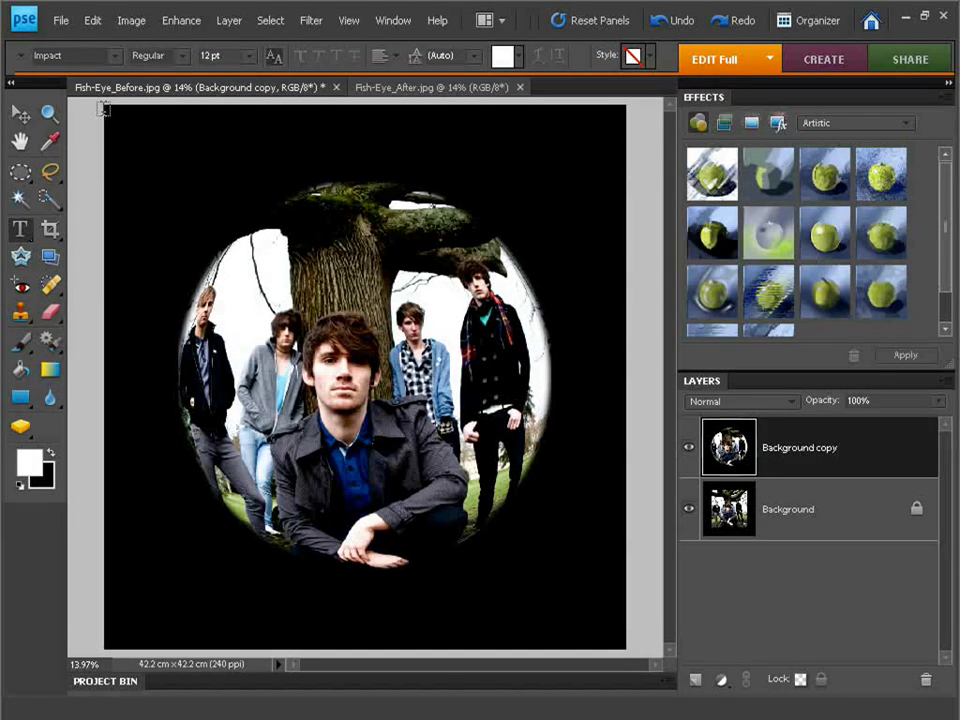
# Step: Create a full-width text box in the black area above the circular photo and enter "[LEGO CASTLES]"
pyautogui.moveTo(105, 107); pyautogui.dragTo(623, 172)
pyautogui.moveTo(624, 172); pyautogui.dragTo(624, 172)
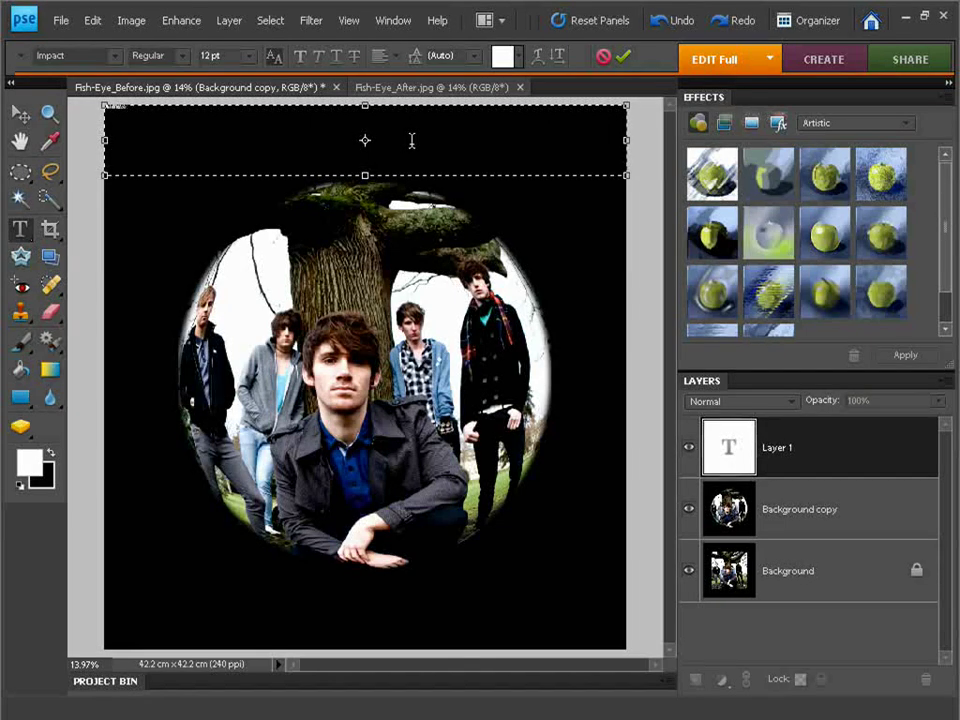
pyautogui.write('[LEGO CASTLES]')
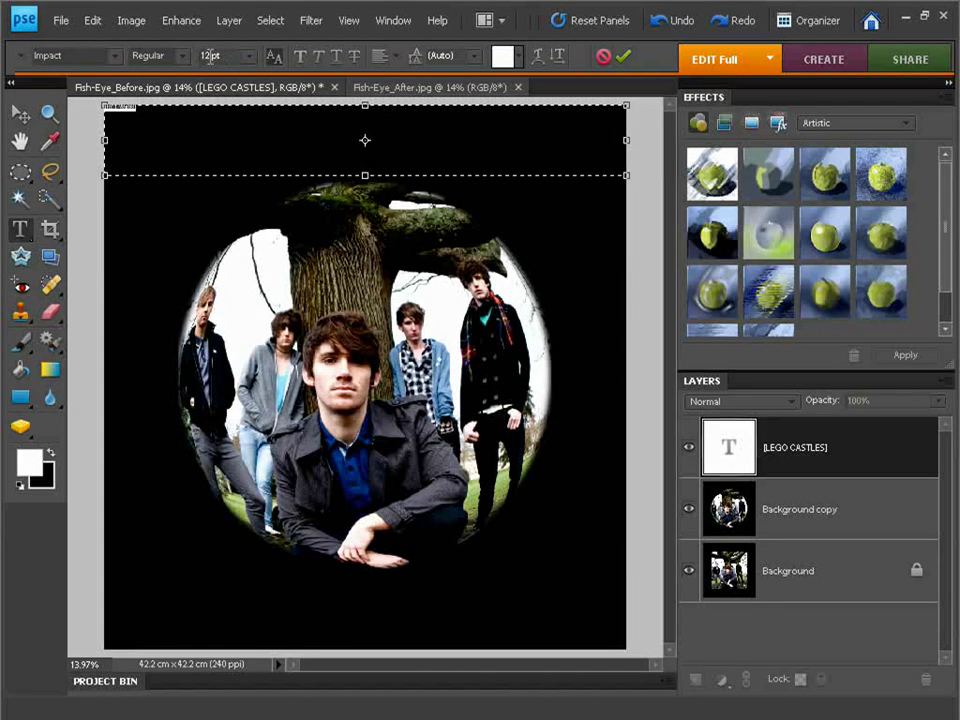
# Step: Set the title text to 72 pt and center it in its text box
pyautogui.click(253, 60)
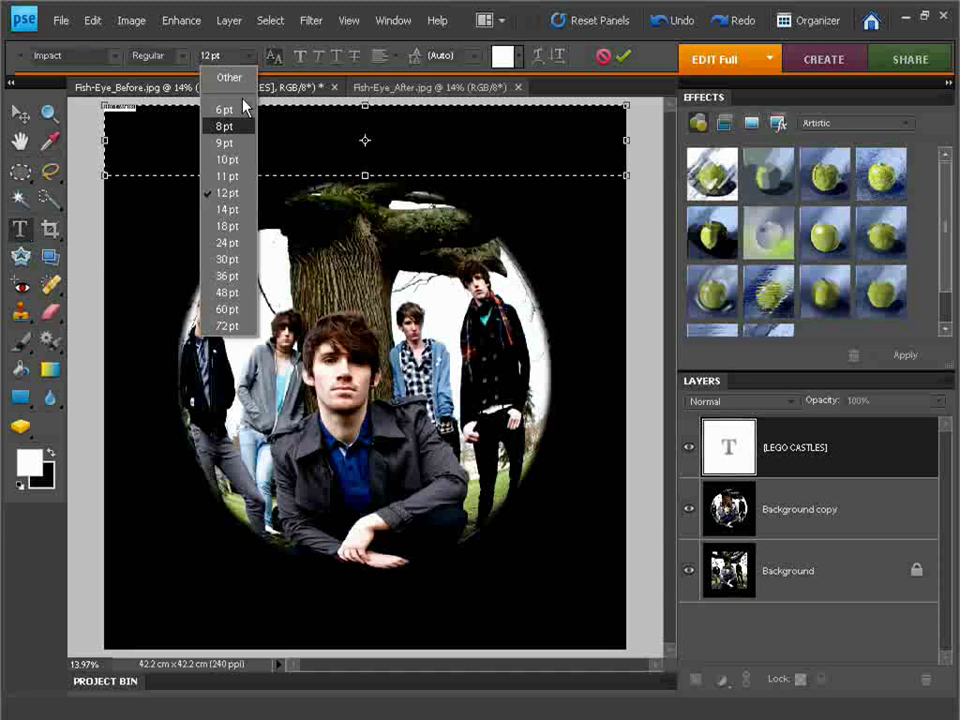
pyautogui.click(240, 325)
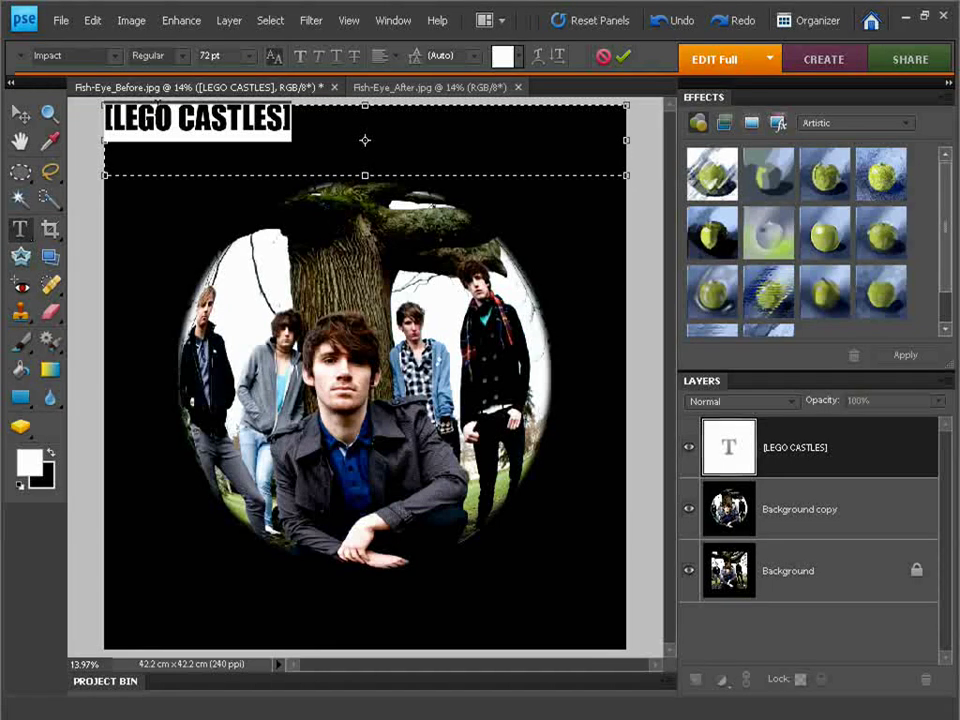
pyautogui.click(397, 57)
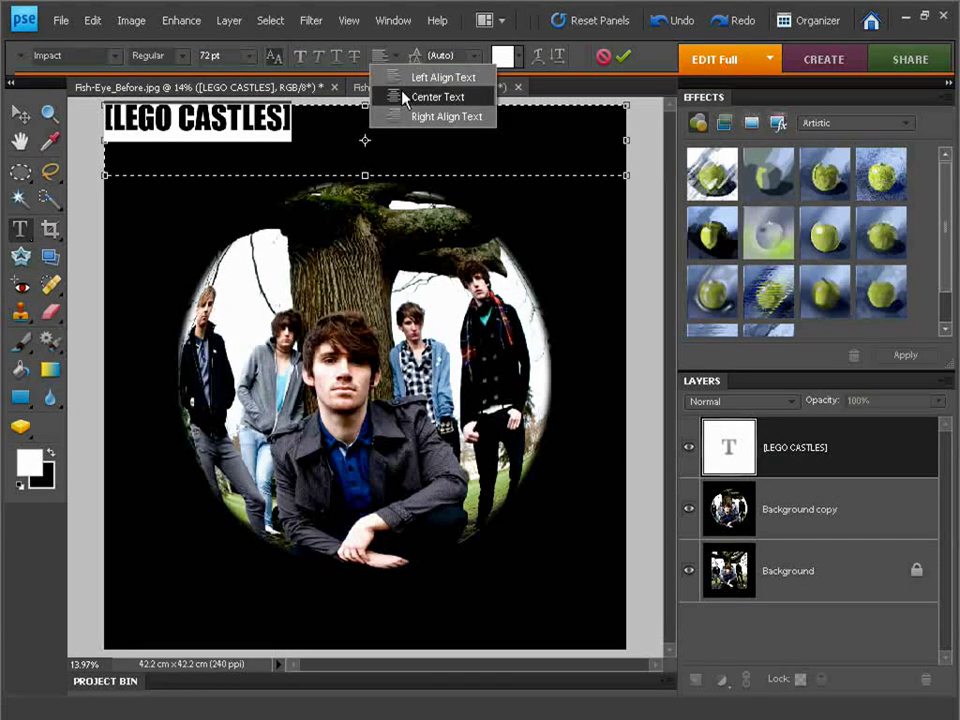
pyautogui.click(418, 97)
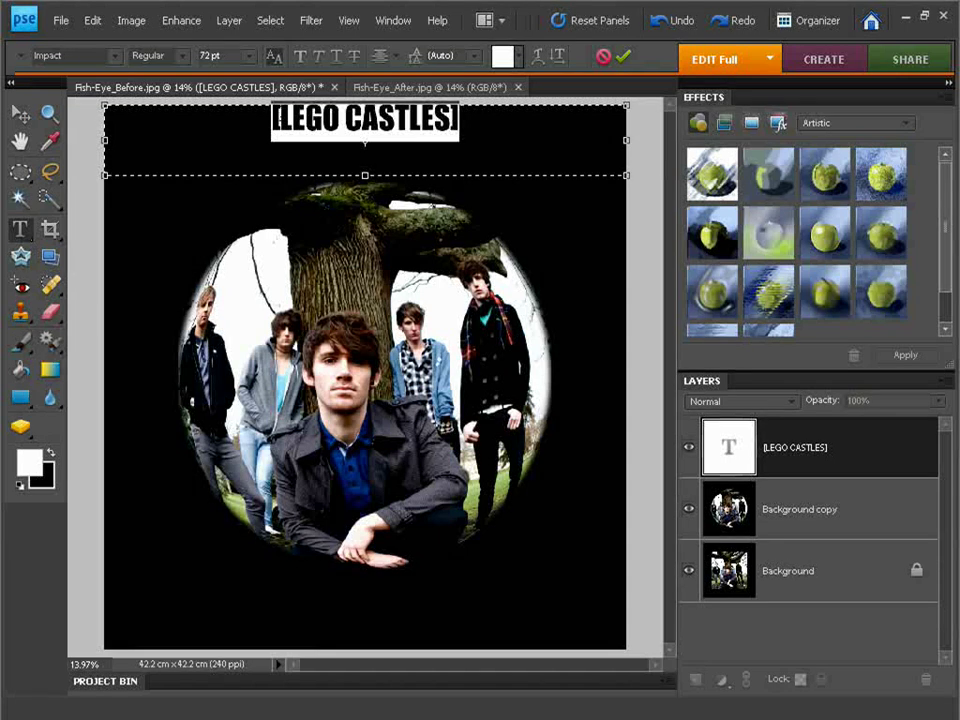
# Step: Add a space inside each bracket so the title reads "[ LEGO CASTLES ]", and move it slightly down toward the circular photo
pyautogui.click(287, 167)
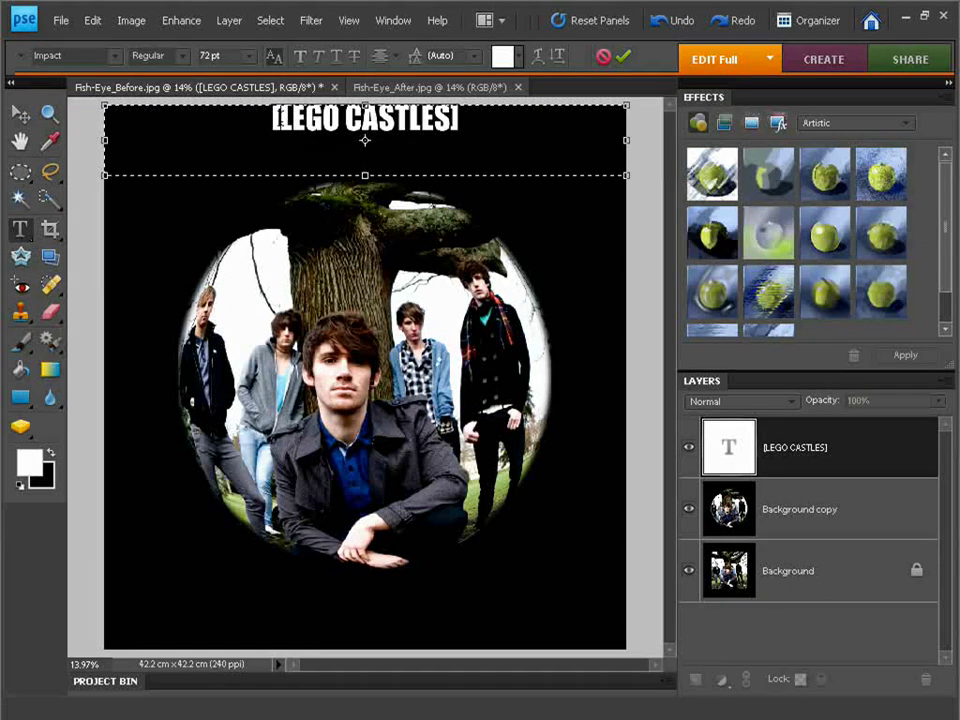
pyautogui.click(281, 122)
pyautogui.click(455, 120)
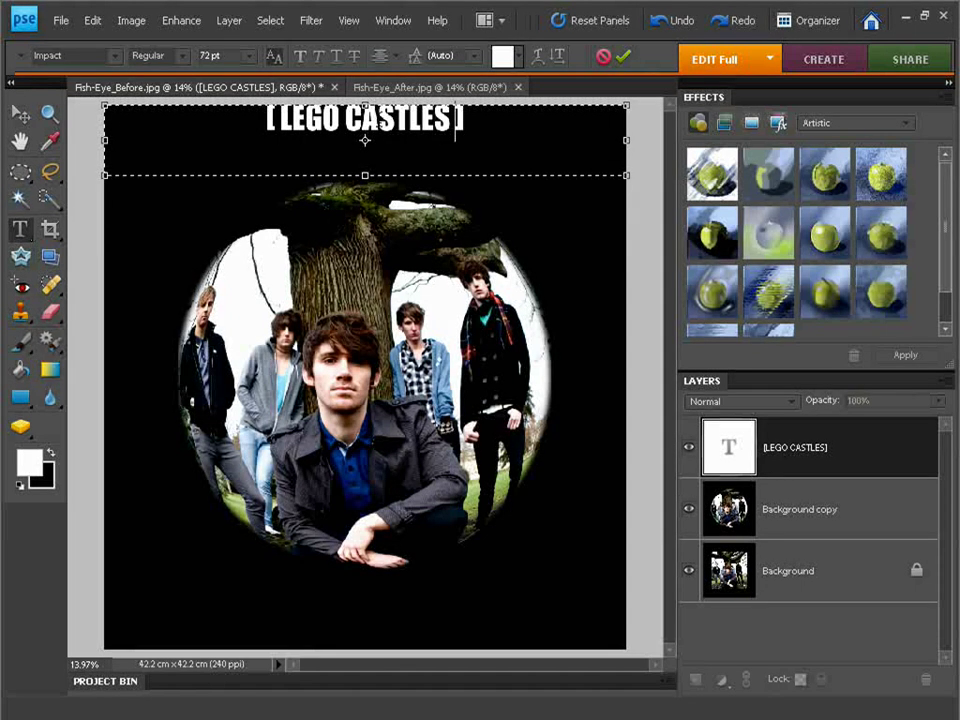
pyautogui.click(624, 57)
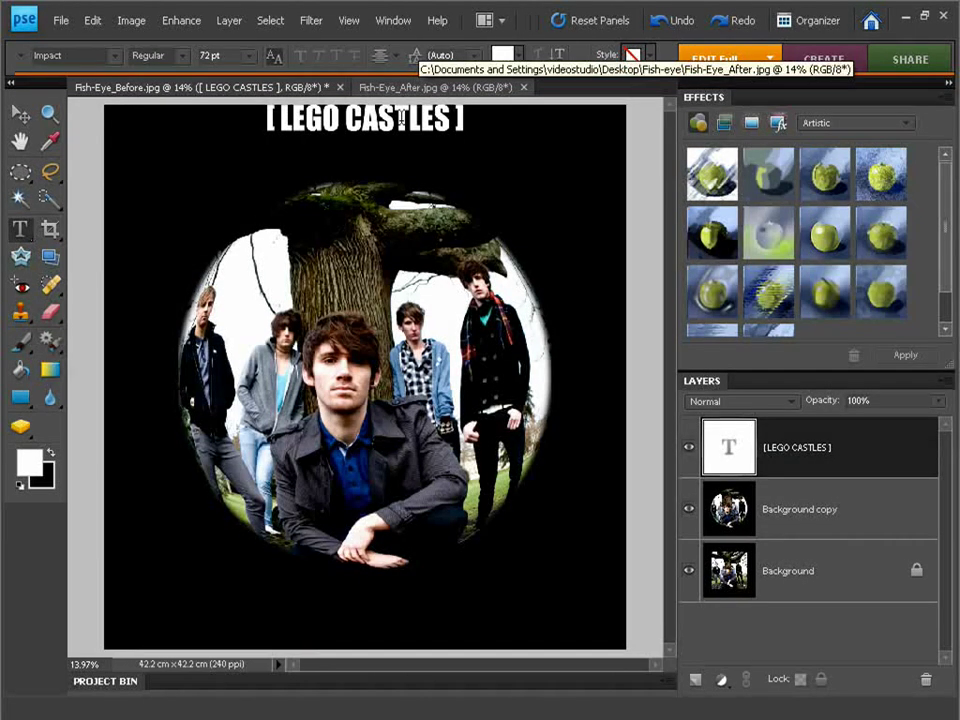
pyautogui.click(20, 113)
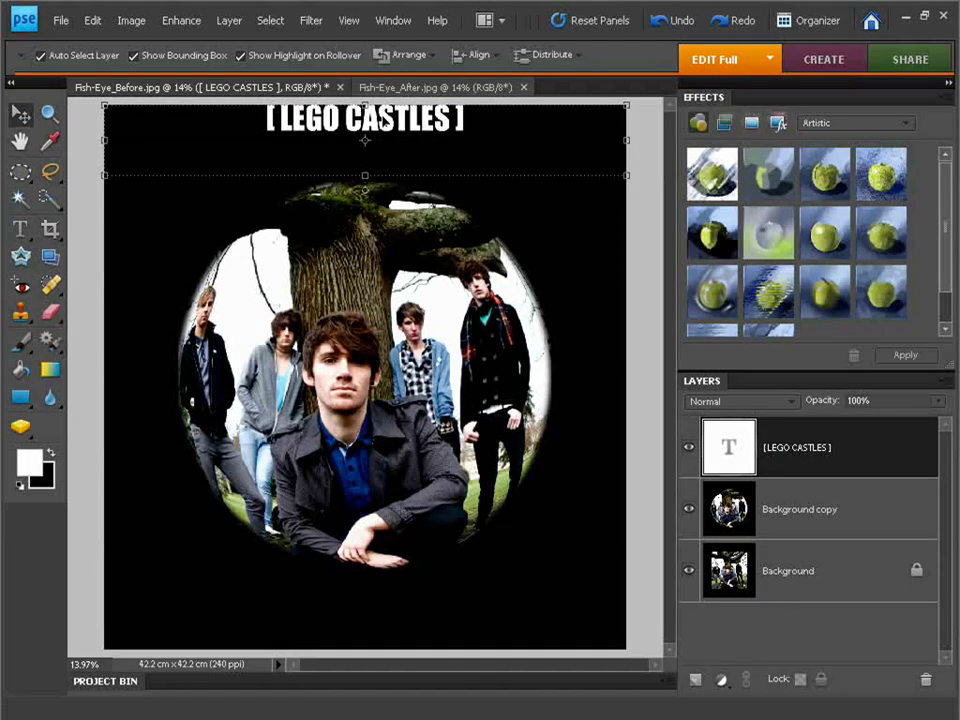
pyautogui.moveTo(405, 127); pyautogui.dragTo(406, 156)
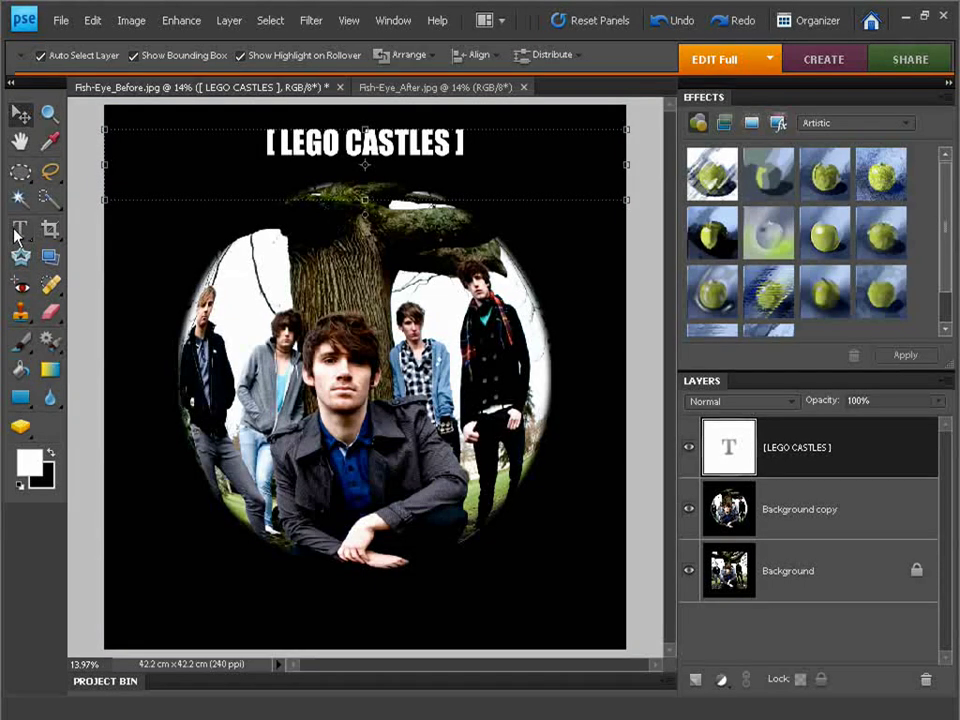
# Step: Create a full-width text box in the black area below the circular photo and enter "[ Sand Castle Central ]"
pyautogui.press('t')
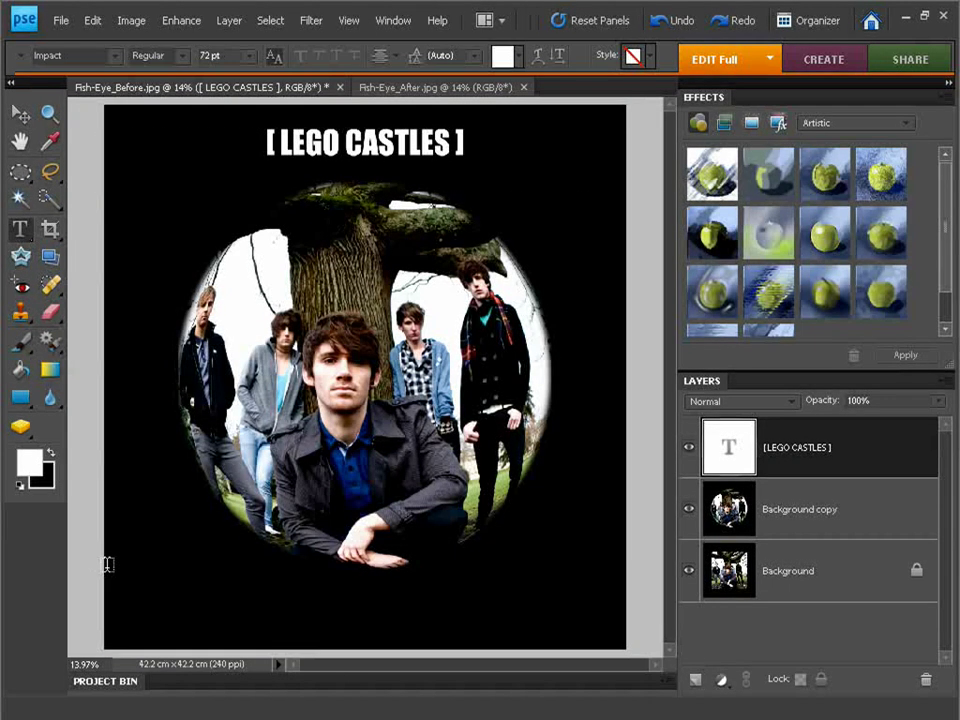
pyautogui.moveTo(493, 651); pyautogui.dragTo(623, 649)
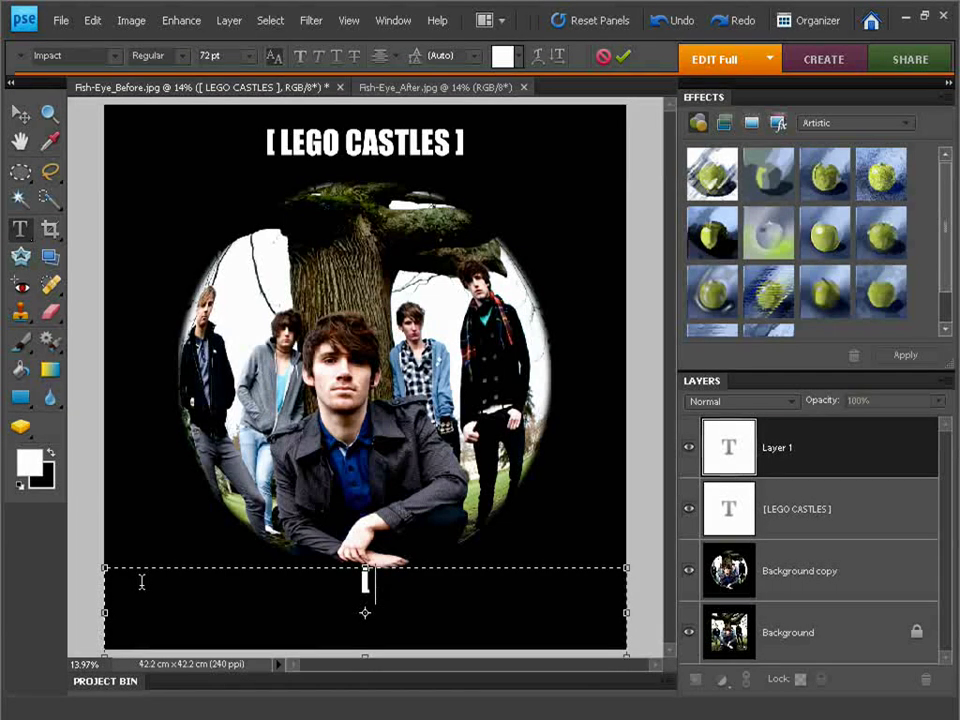
pyautogui.write('[ Sandd')
pyautogui.press('BackSpace')
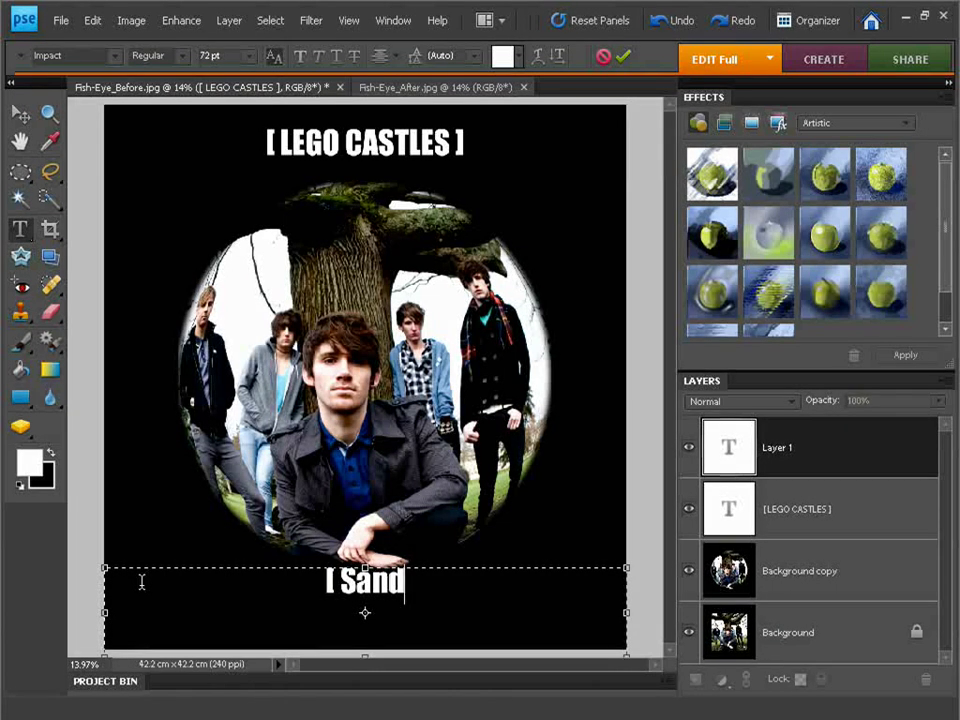
pyautogui.write('Cast')
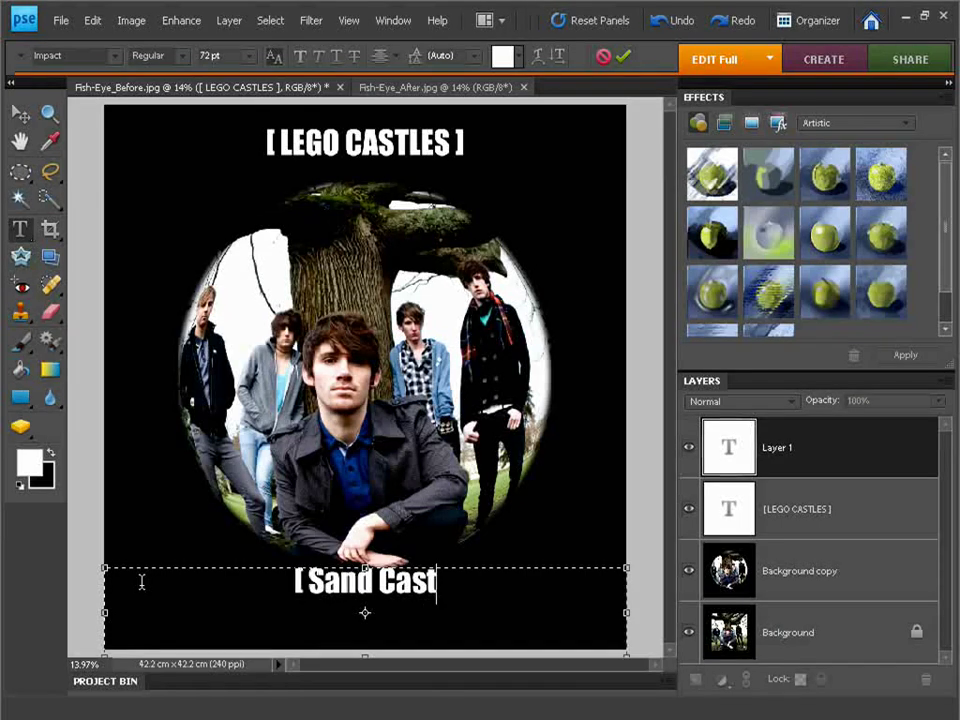
pyautogui.write('le')
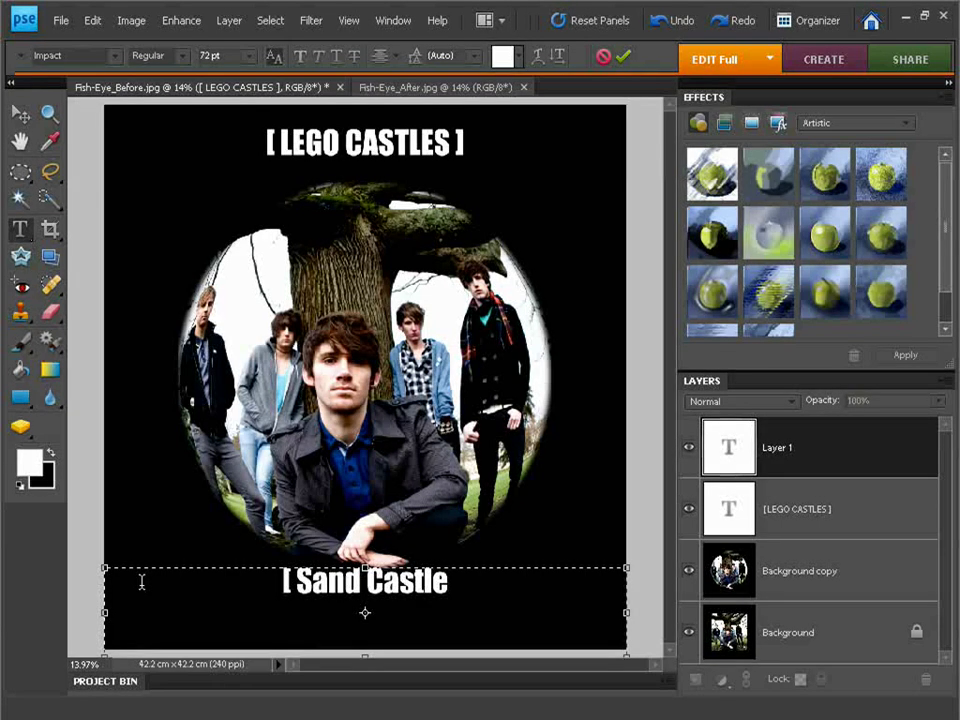
pyautogui.write(' Central')
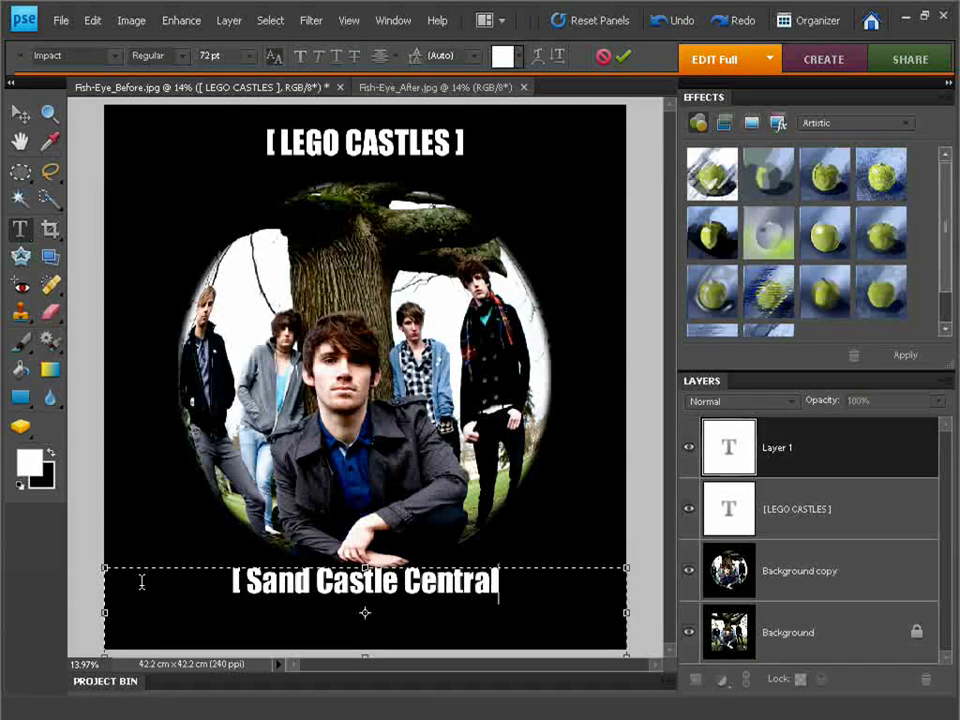
pyautogui.write(' ]')
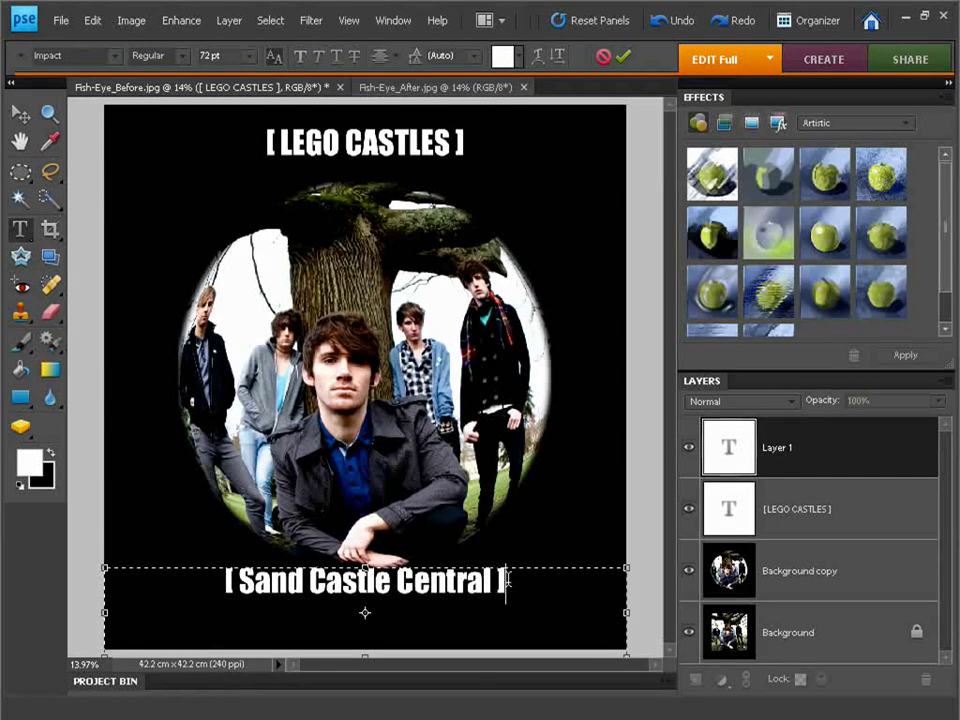
# Step: Set the "[ Sand Castle Central ]" text to 48 pt and move it slightly down, away from the circular photo
pyautogui.moveTo(507, 580); pyautogui.dragTo(182, 542)
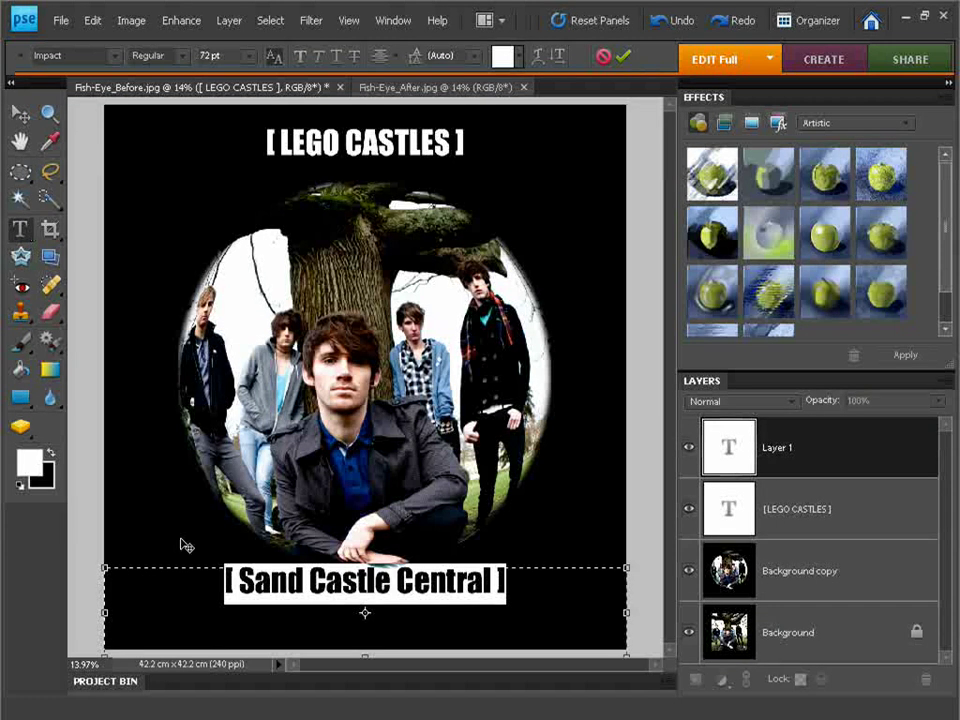
pyautogui.click(252, 60)
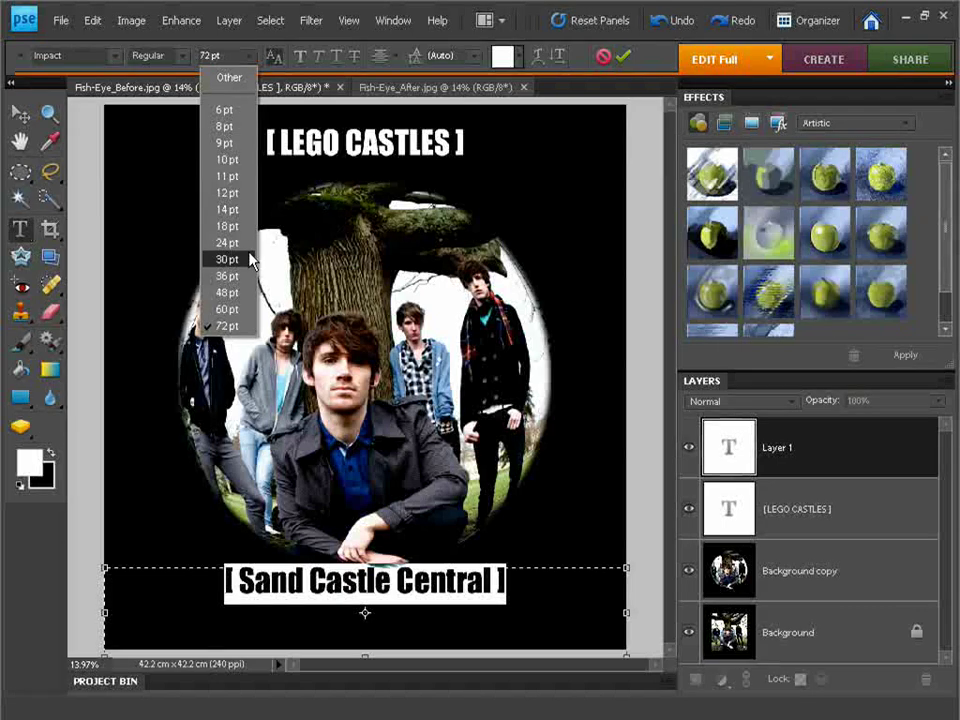
pyautogui.click(249, 278)
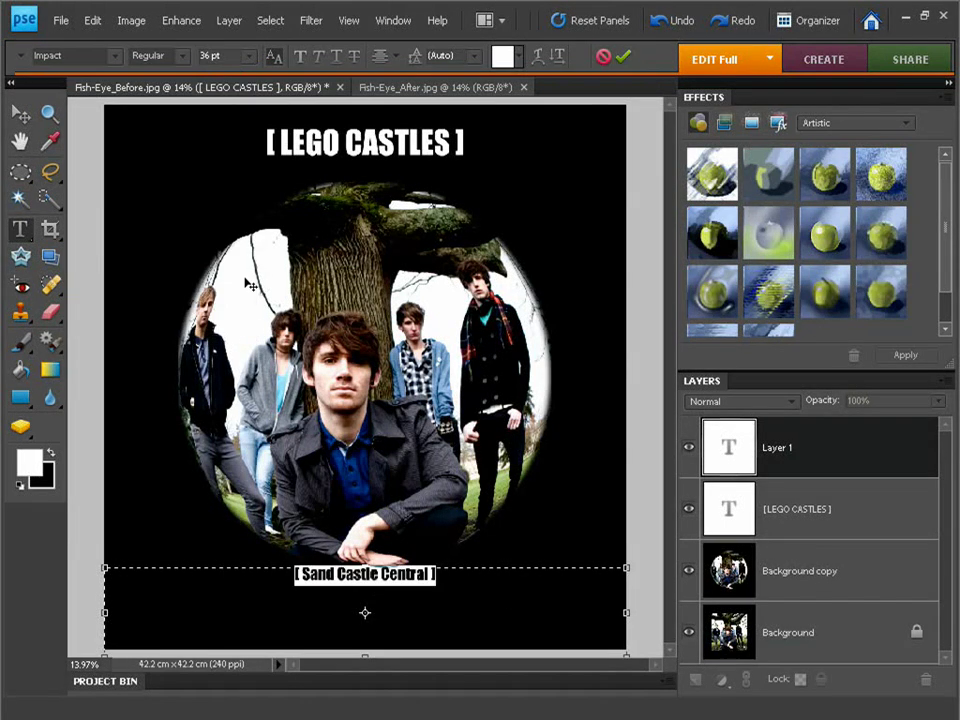
pyautogui.click(249, 56)
pyautogui.click(238, 293)
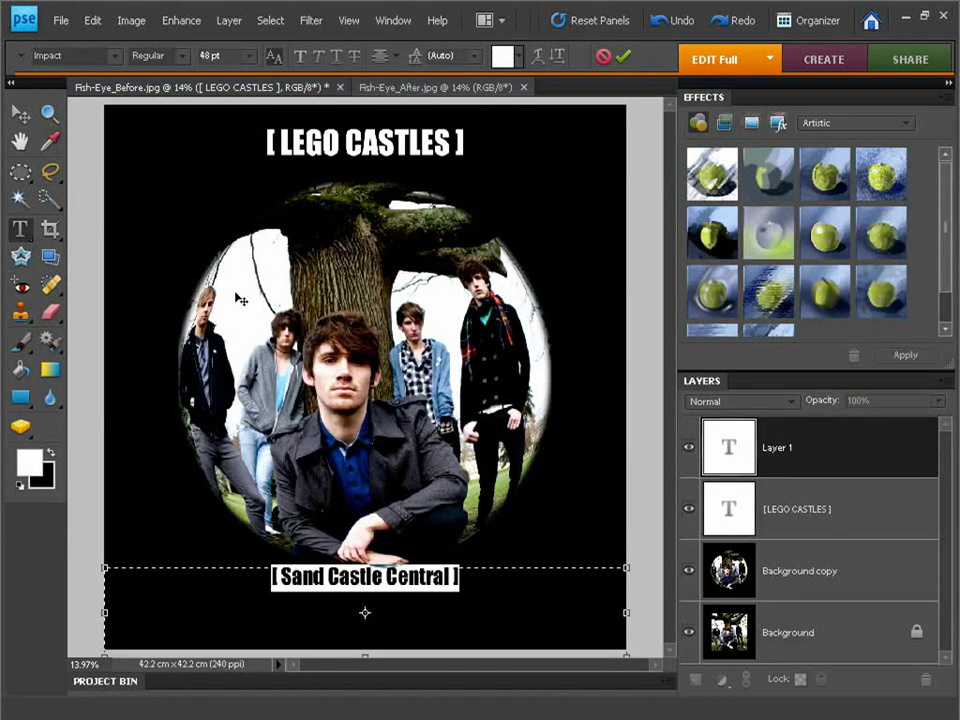
pyautogui.click(621, 58)
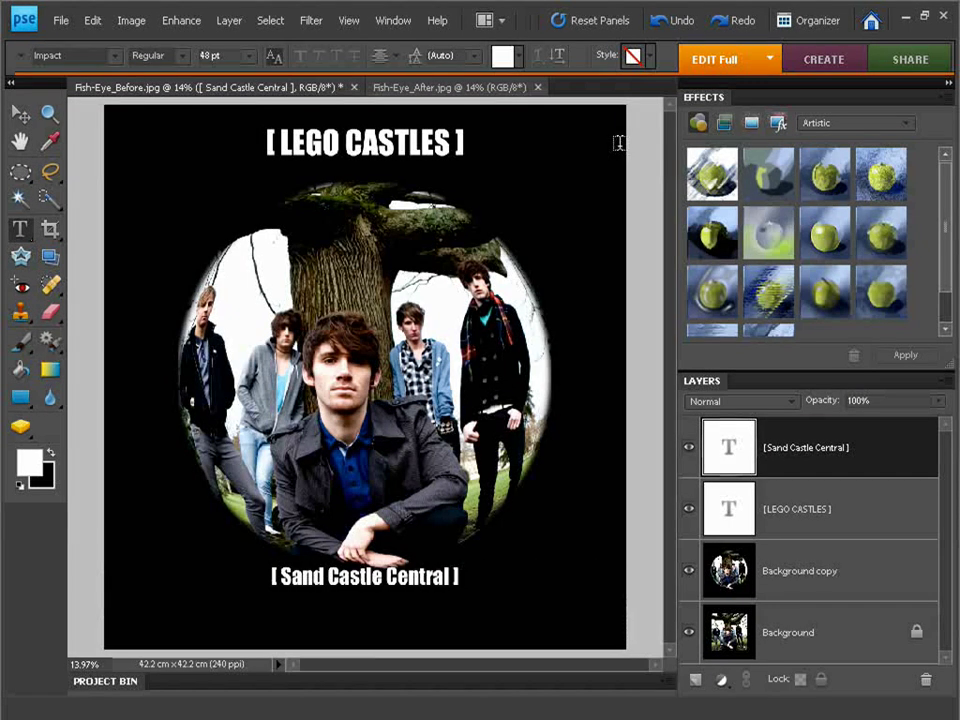
pyautogui.click(20, 112)
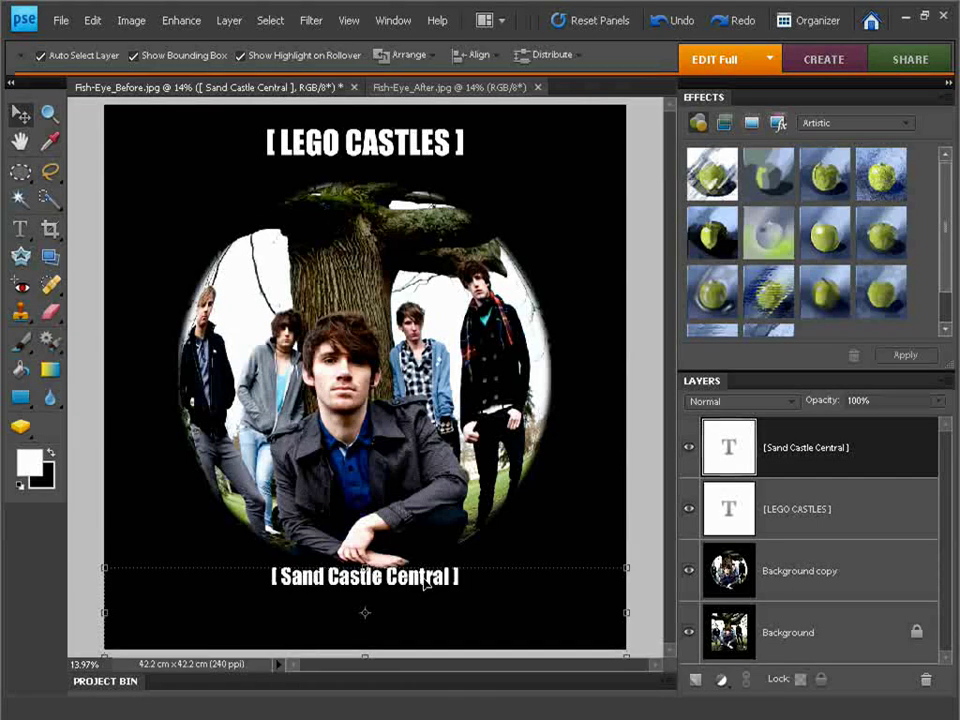
pyautogui.moveTo(425, 596); pyautogui.dragTo(435, 585)
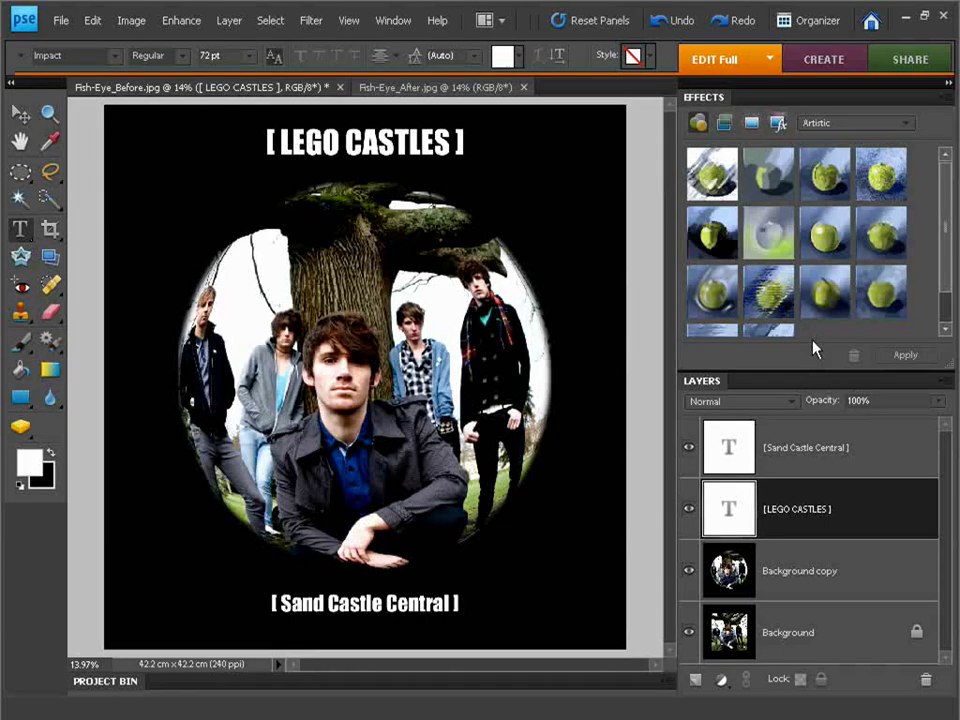
# Step: Flatten the image so both text layers and the circular photo merge into a single background layer
pyautogui.click(946, 381)
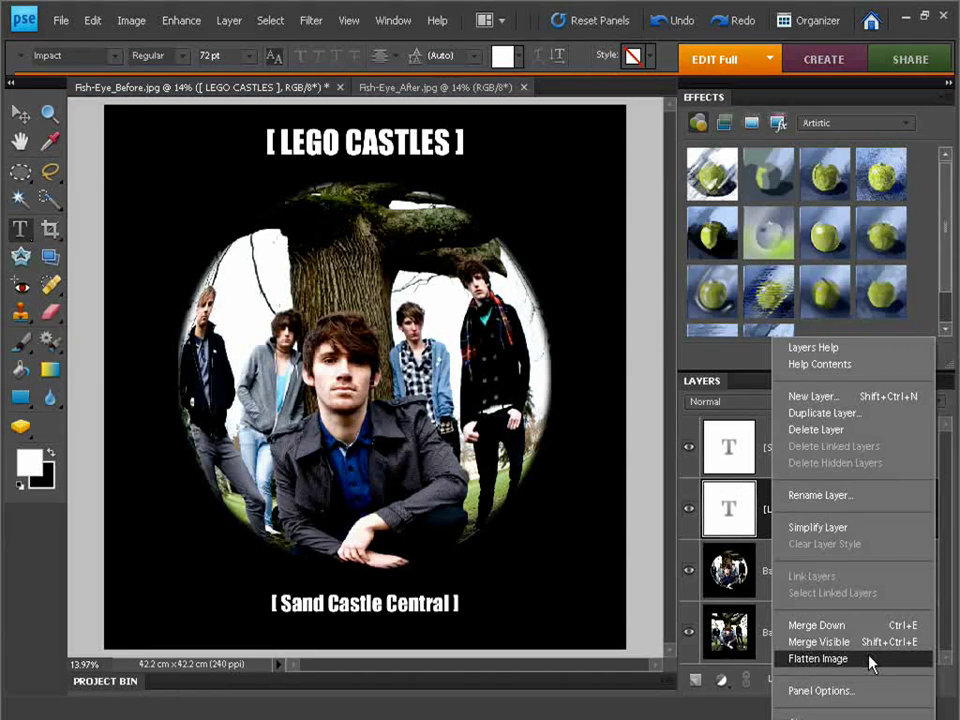
pyautogui.click(810, 660)
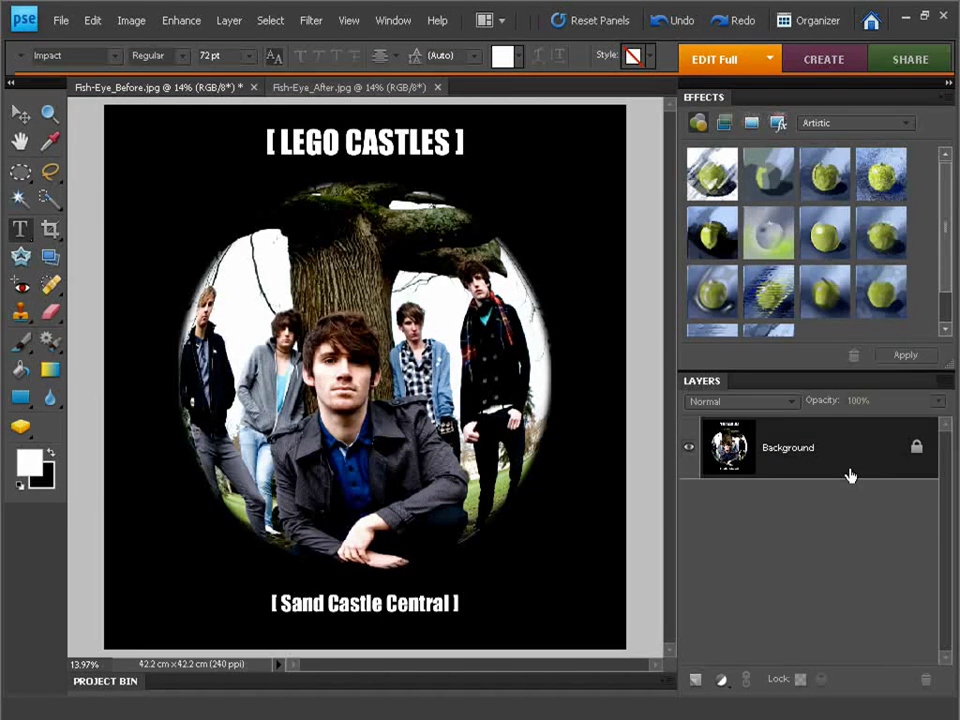